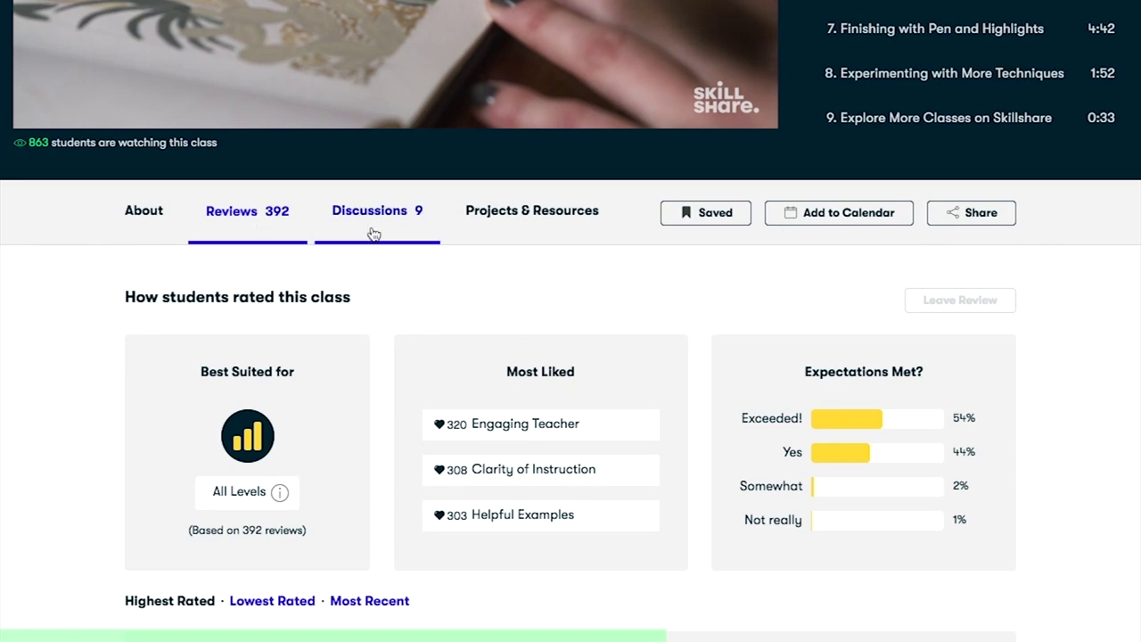
Open the class's Projects & Resources section and browse the student projects.
left_click(517, 229)
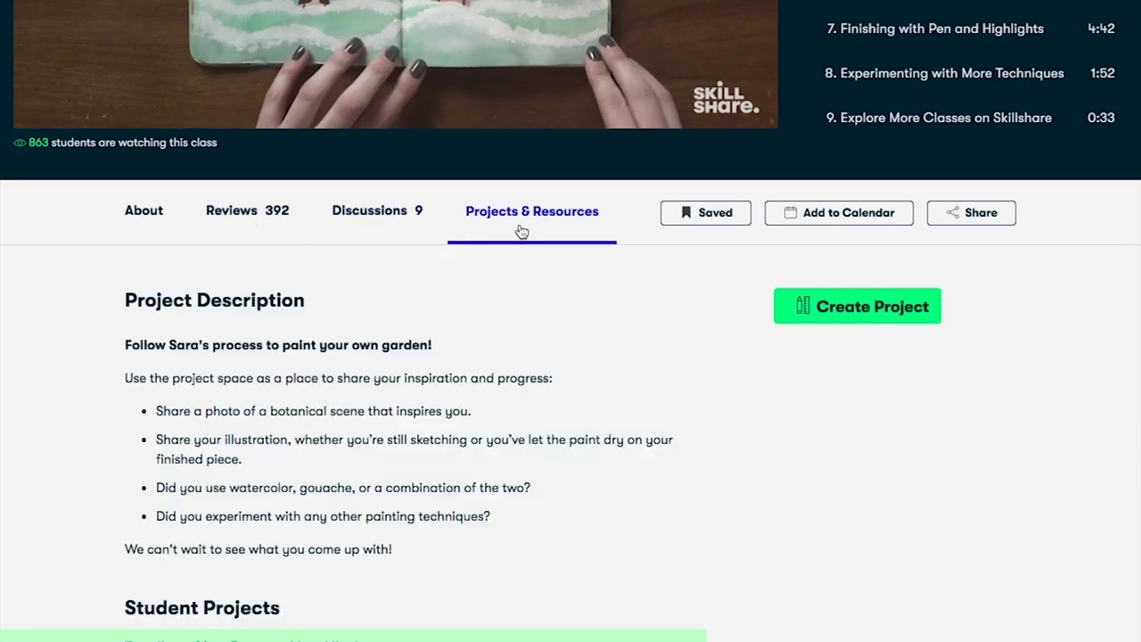
scroll(571, 401, "down", 1)
scroll(570, 357, "down", 5)
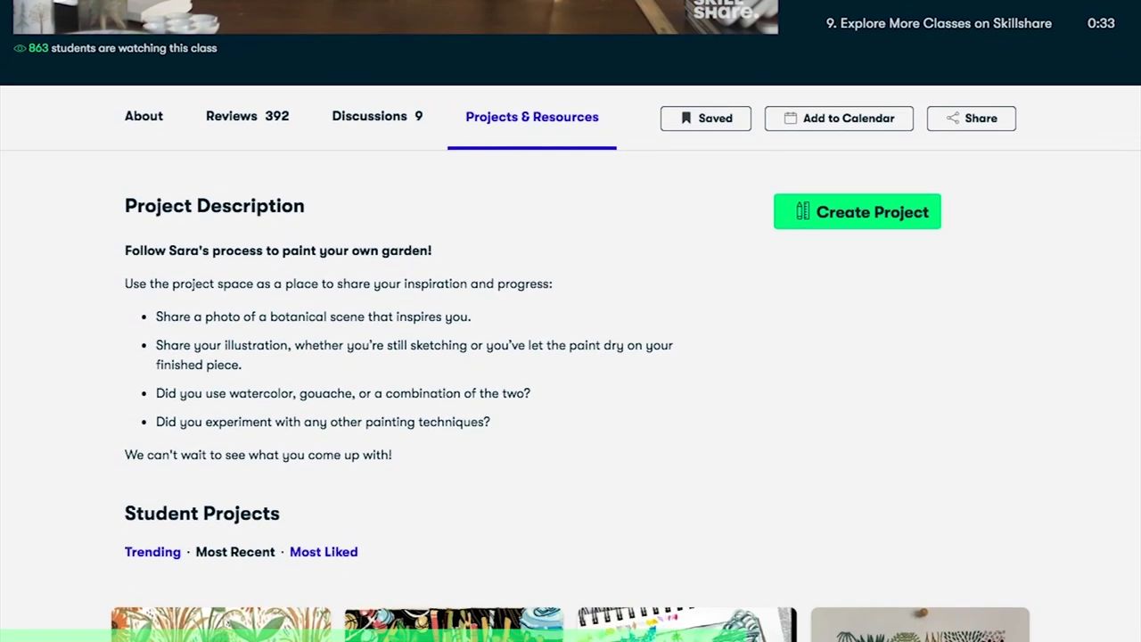
scroll(570, 357, "down", 5)
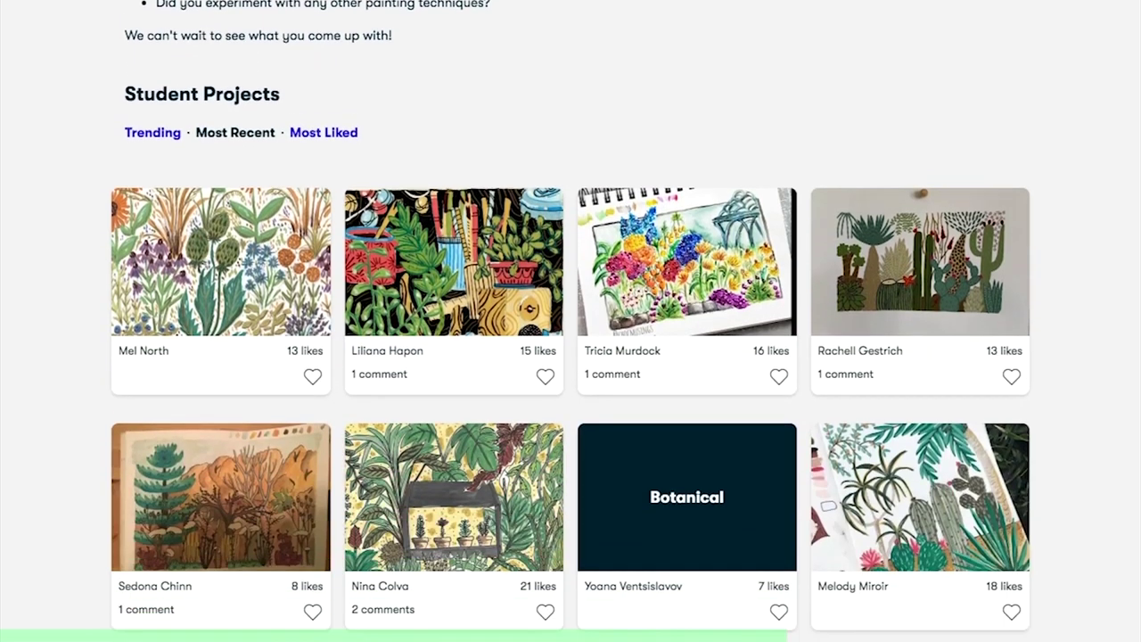
scroll(571, 356, "down", 2)
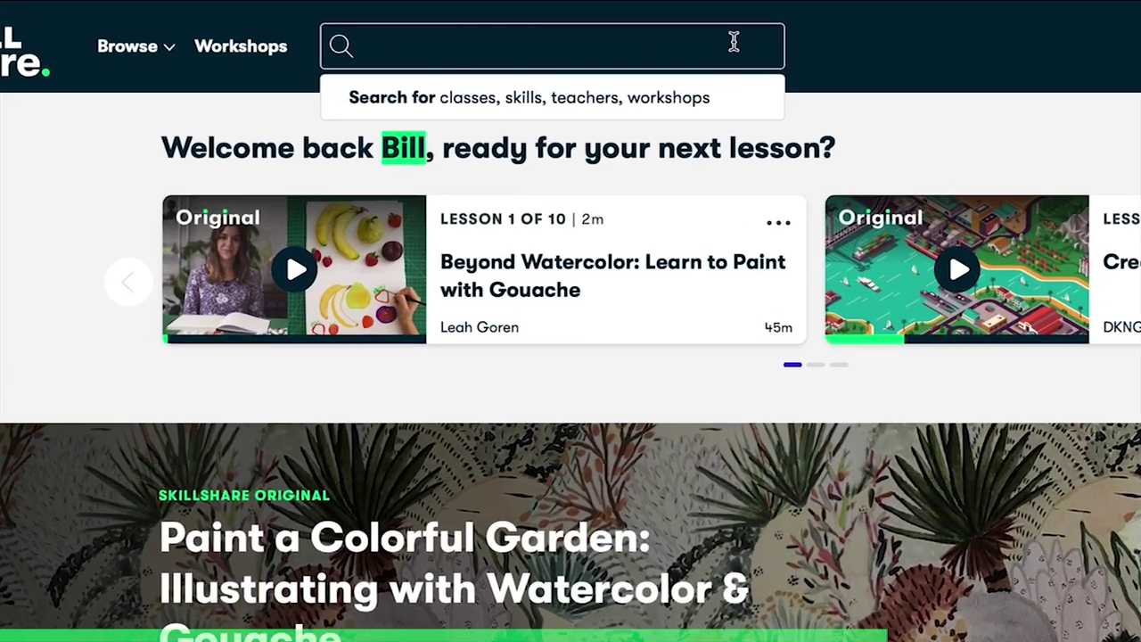
Search for Logo Design classes and open the first result, on secrets of shape, type and color.
type("Log")
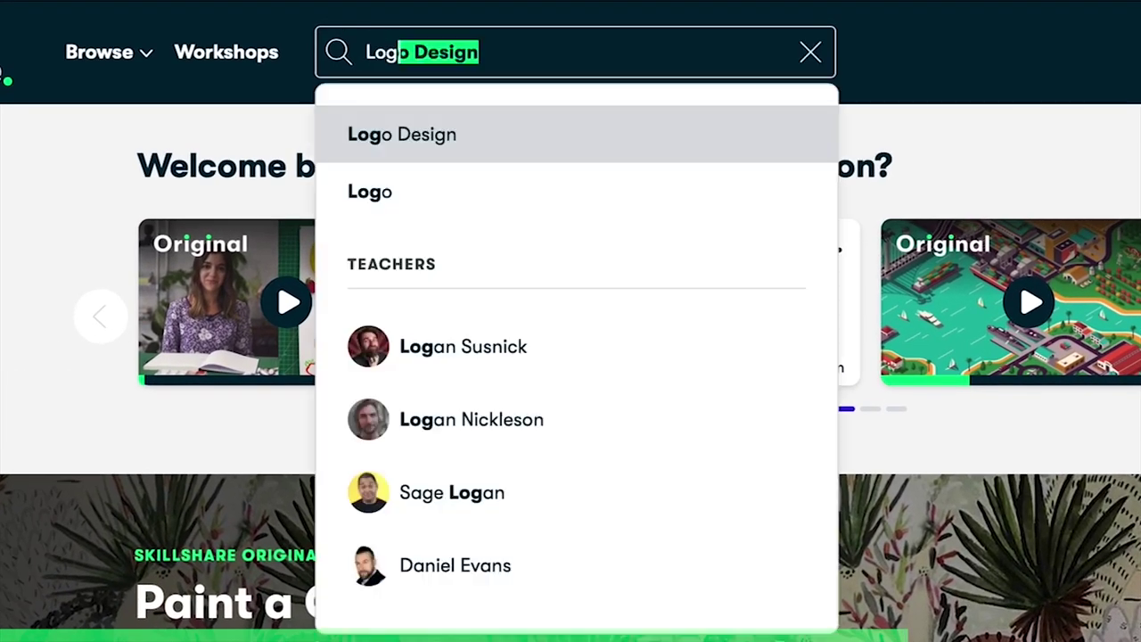
type("o Design")
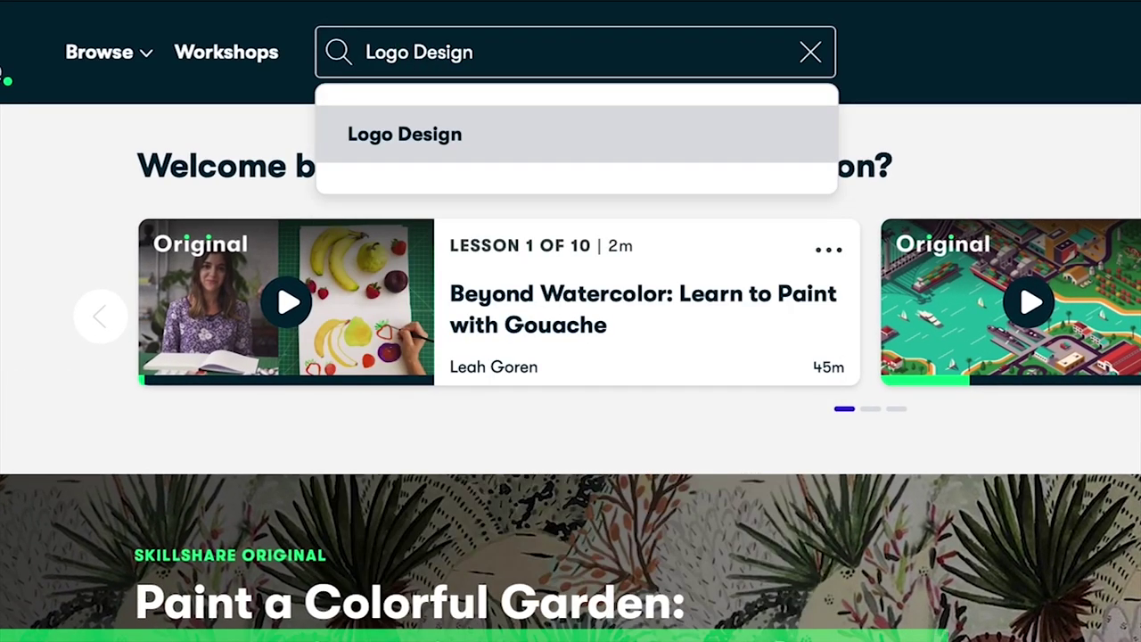
left_click(506, 136)
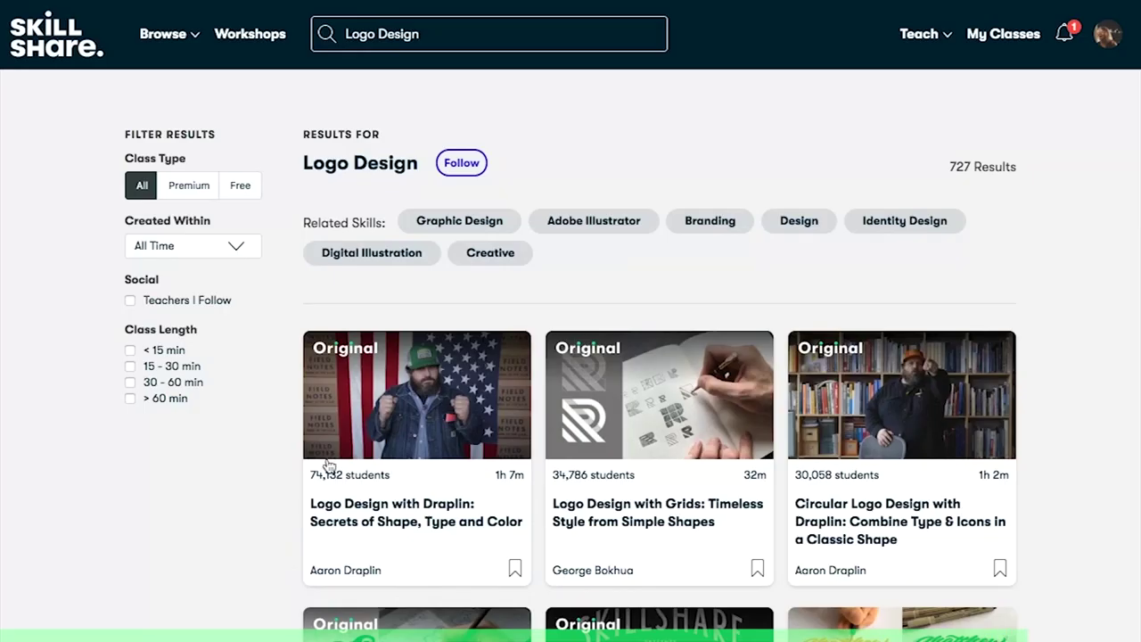
left_click(403, 522)
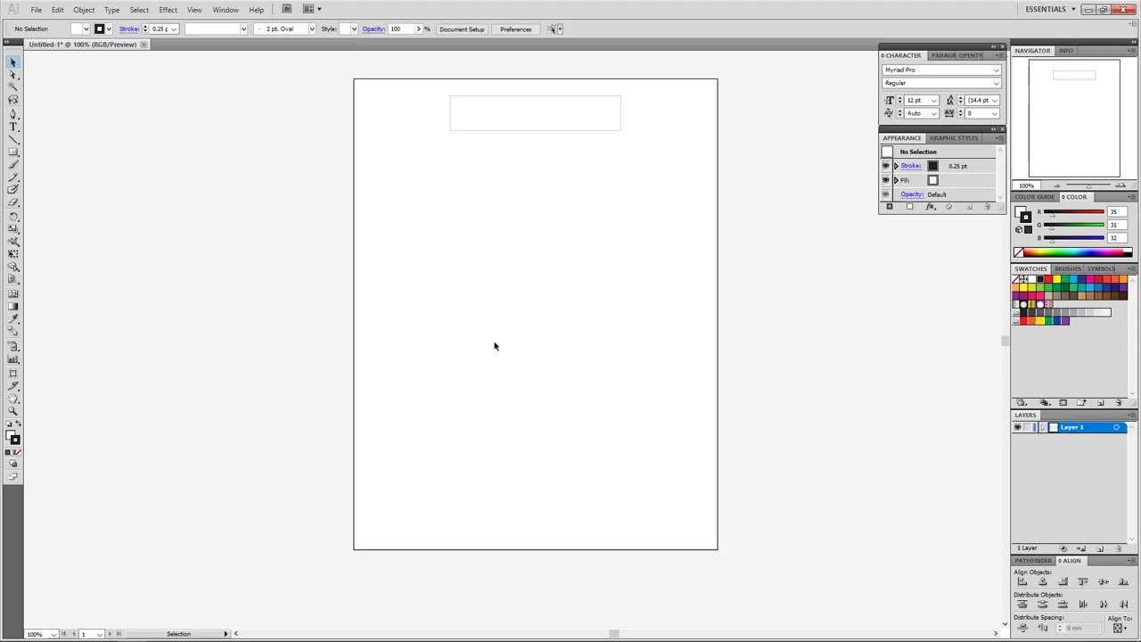
Duplicate the 101.5 × 20.6 mm rectangle down the page to make a column of ten rectangles.
left_click(544, 127)
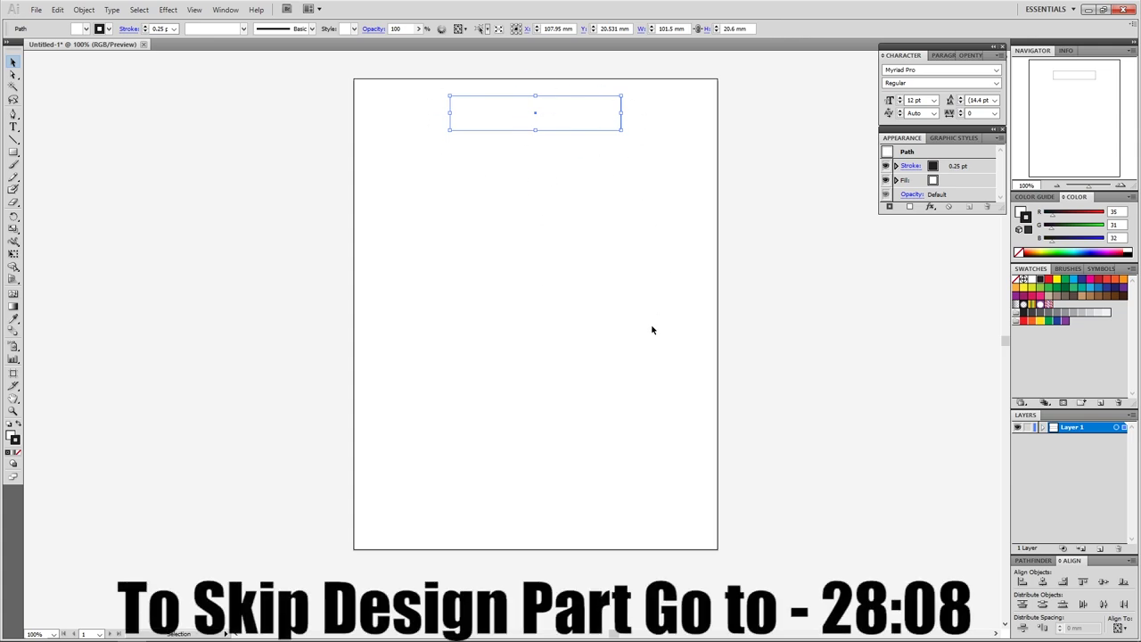
left_click(547, 208)
left_click_drag(545, 132, 534, 341)
key("ctrl+a")
key("ctrl+shift+a")
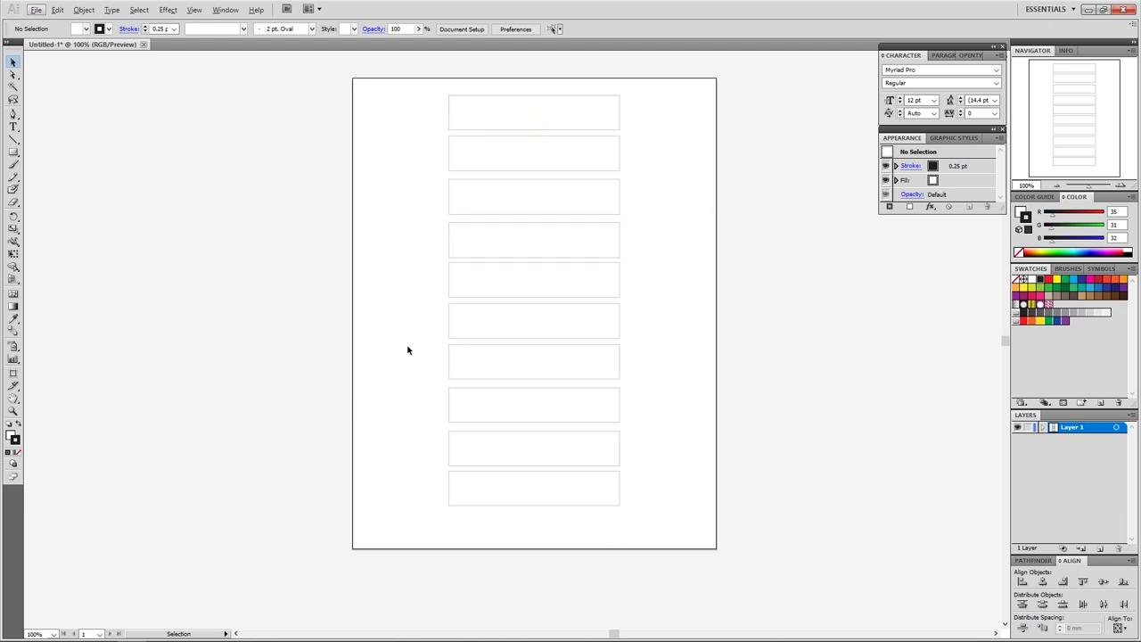
Add the text "Gomeow Creations" inside the top rectangle and enlarge it to about 32 pt.
key("t")
scroll(526, 100, "up", 3)
left_click_drag(583, 148, 565, 212)
scroll(510, 214, "up", 1)
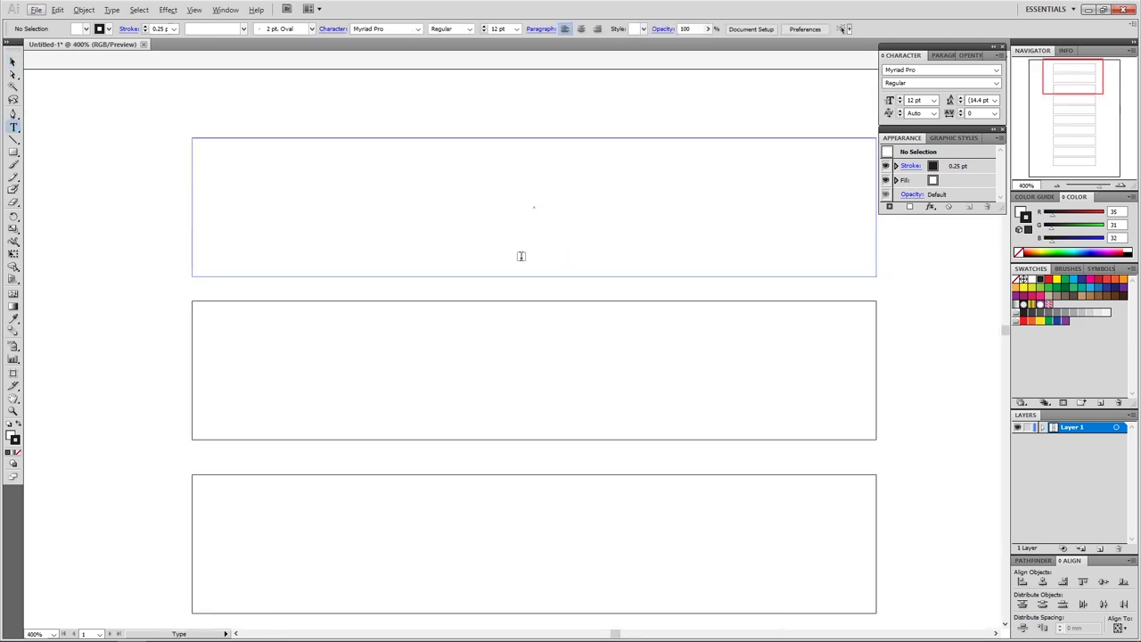
left_click(456, 197)
key("Escape")
key("t")
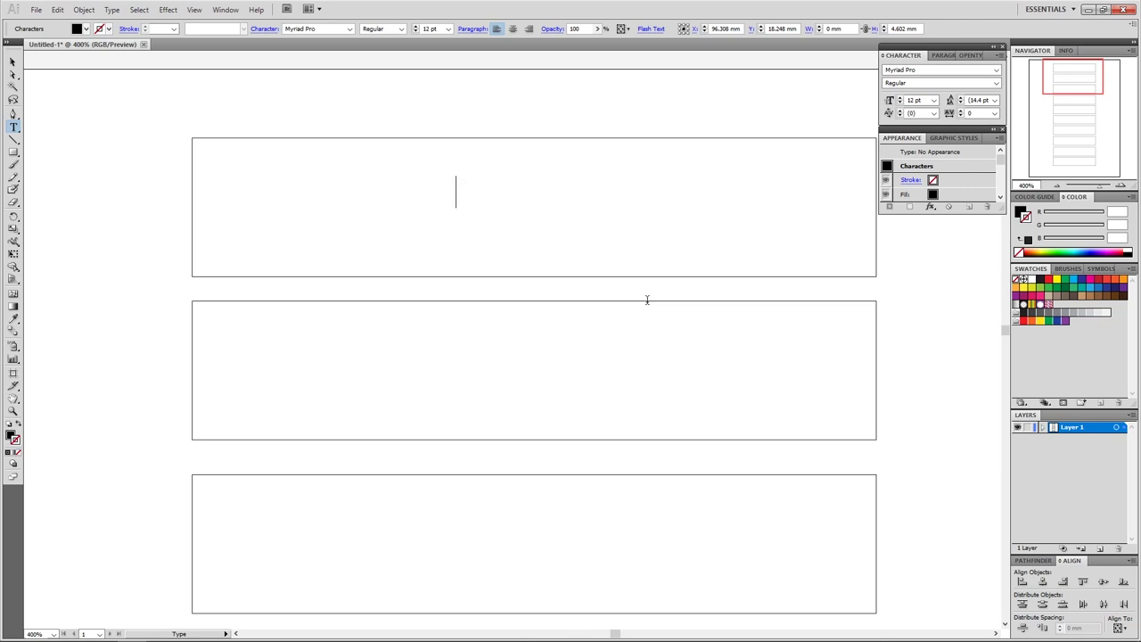
type("Gomeow Creations")
key("ctrl+minus")
left_click_drag(535, 242, 437, 256)
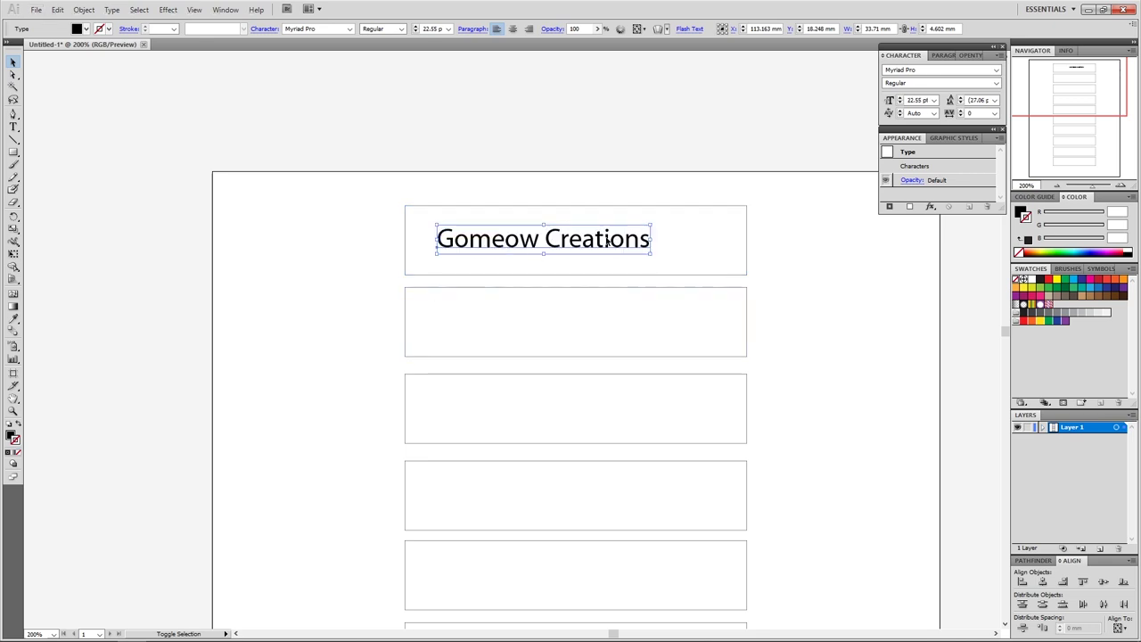
Set the text's font to Brush Script Std Medium and enlarge it to about 39 pt, filling the top rectangle's width.
left_click(350, 29)
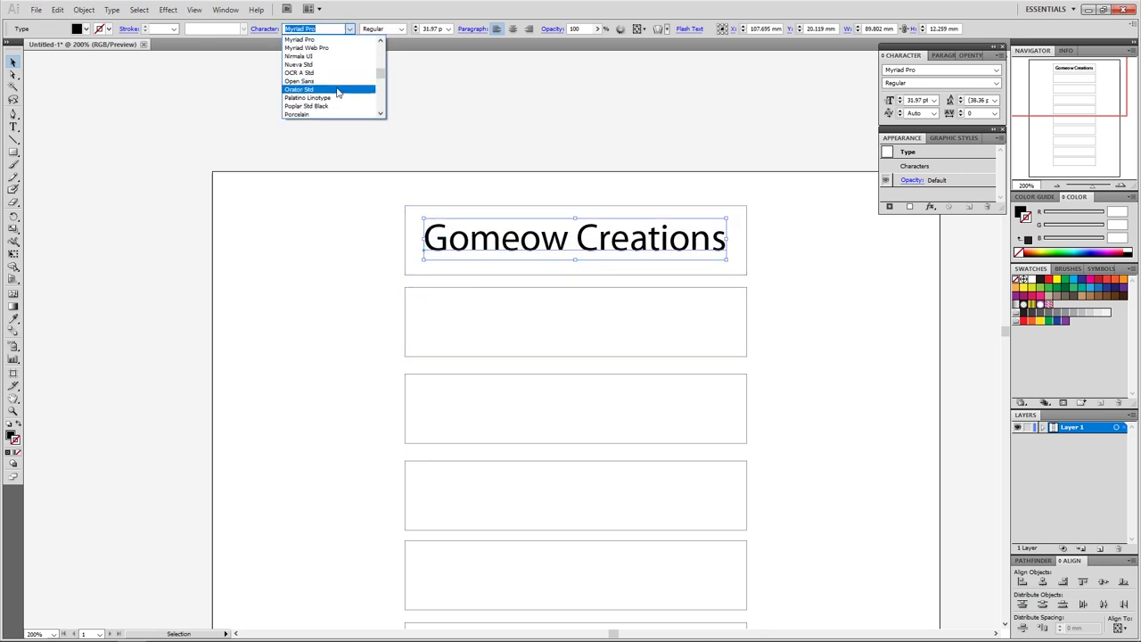
left_click(334, 80)
type("Brush")
key("Return")
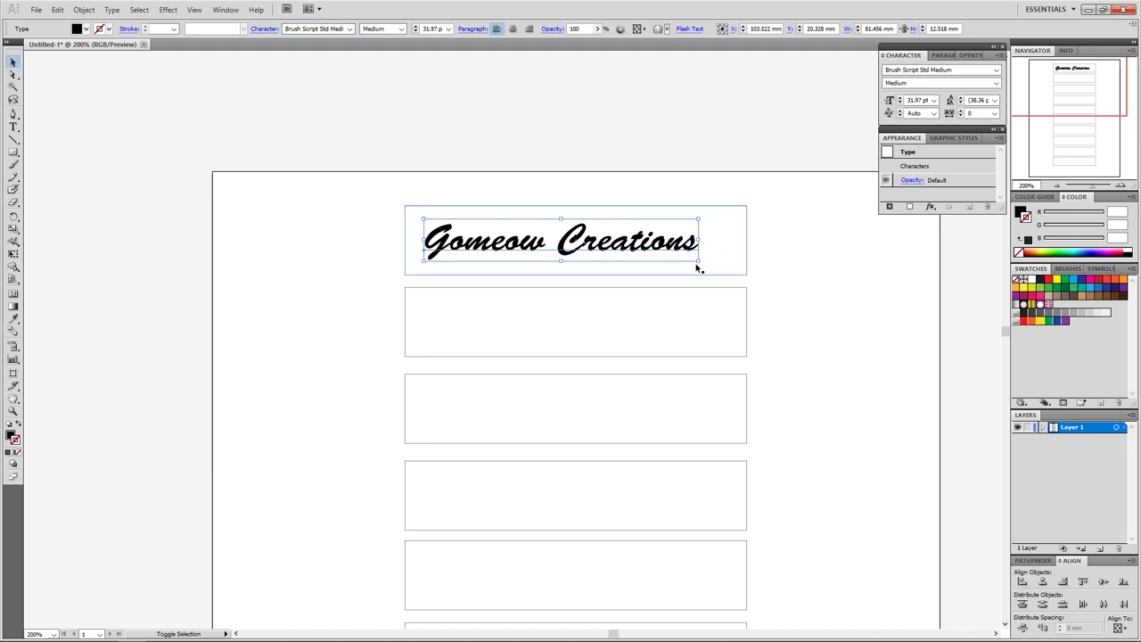
left_click_drag(701, 263, 743, 269)
left_click_drag(428, 223, 403, 204)
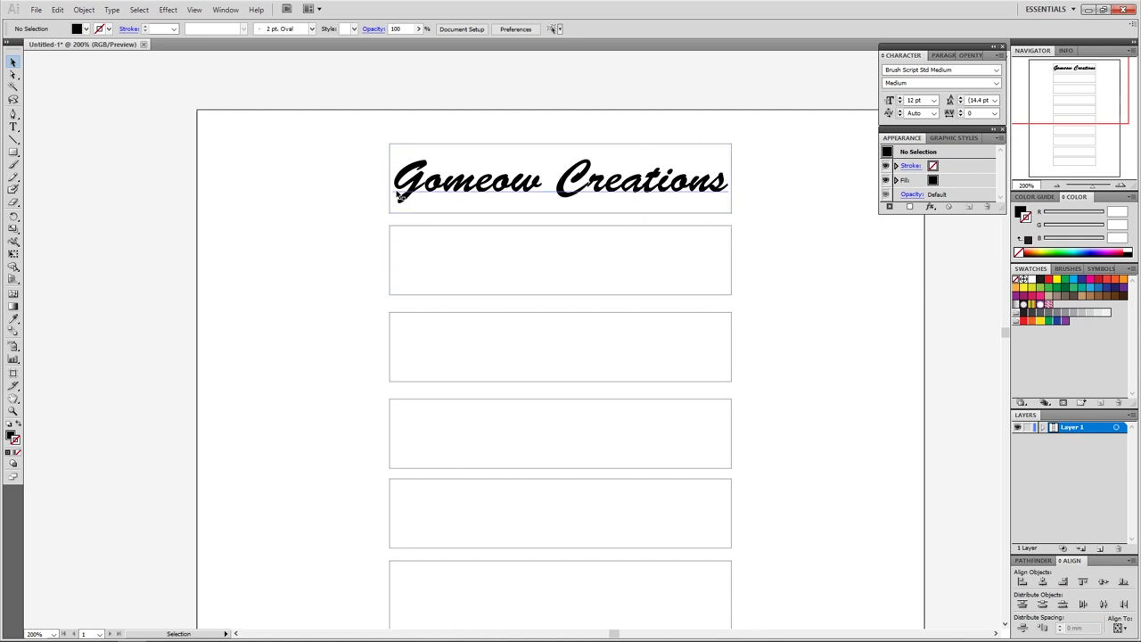
Examine the joins between neighbouring letters of the Gomeow Creations text up close.
scroll(602, 181, "up", 8)
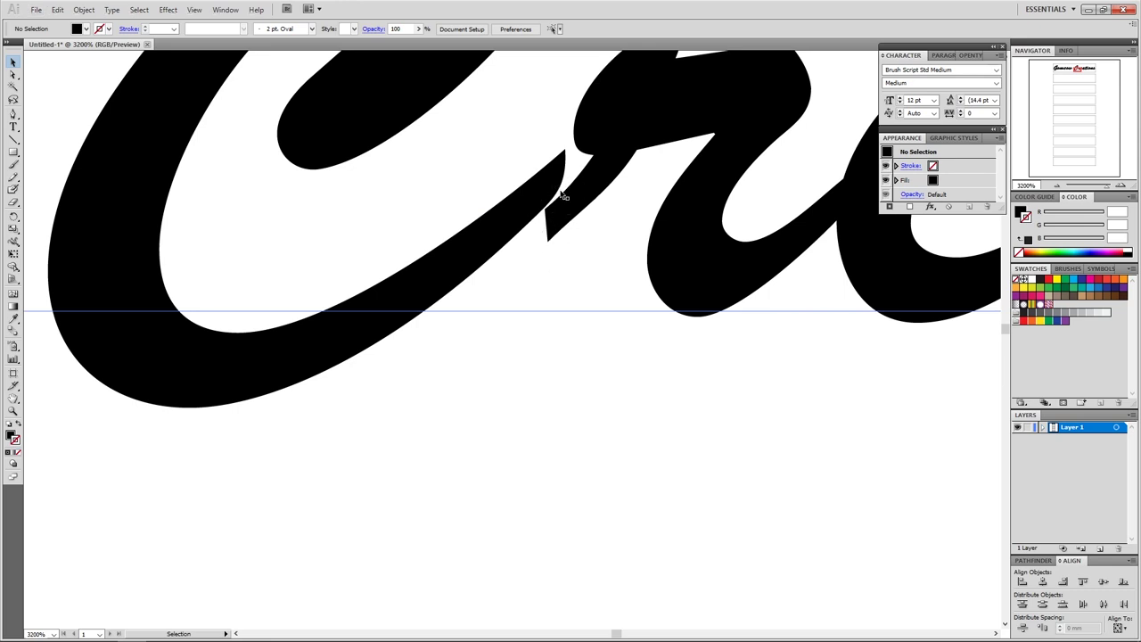
scroll(595, 232, "down", 3)
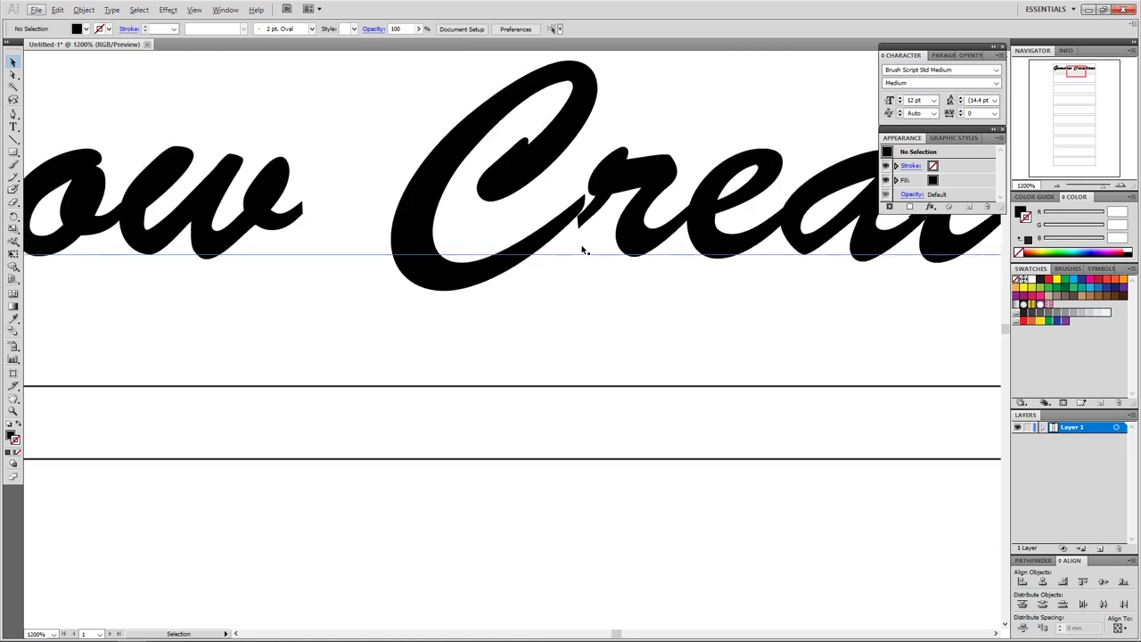
left_click_drag(395, 258, 934, 223)
left_click_drag(529, 221, 609, 225)
scroll(447, 217, "up", 3)
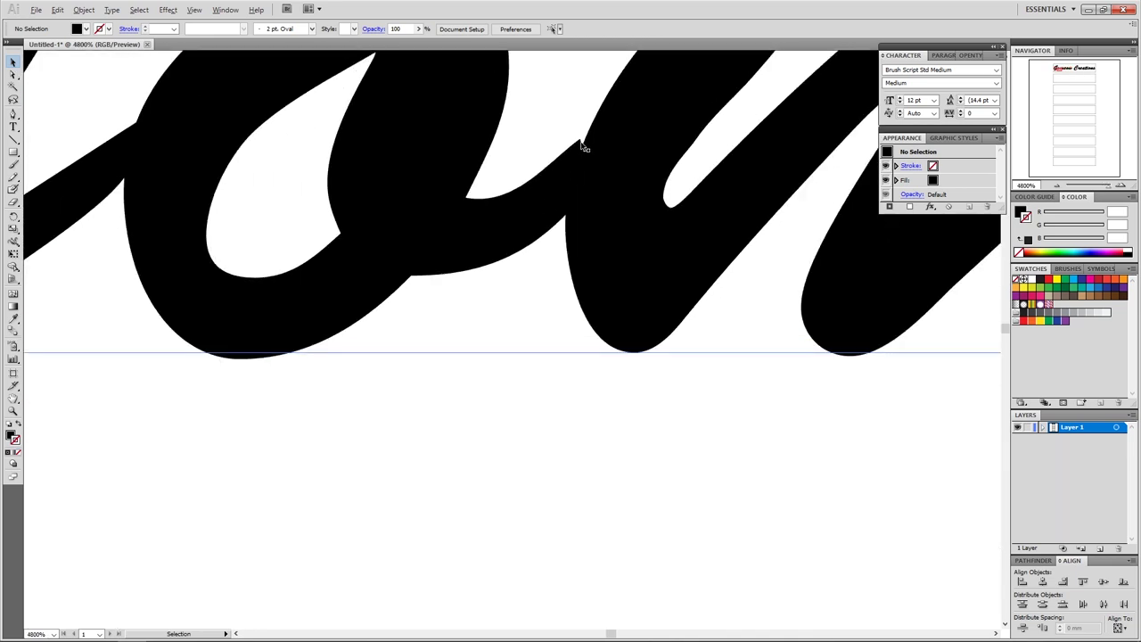
left_click_drag(764, 242, 329, 266)
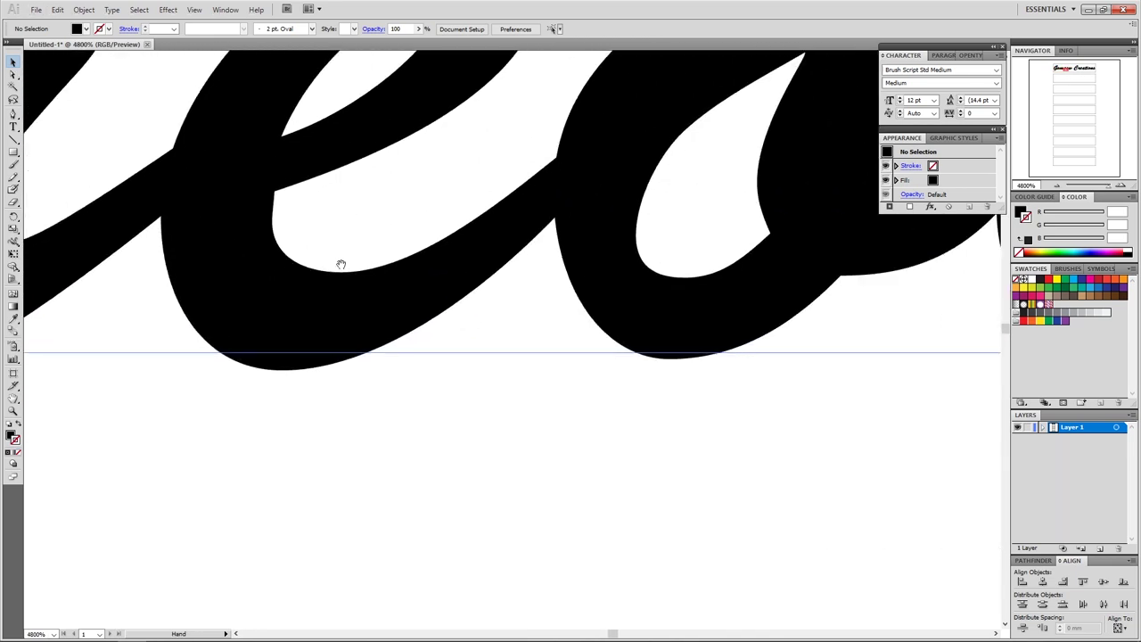
scroll(652, 278, "down", 5)
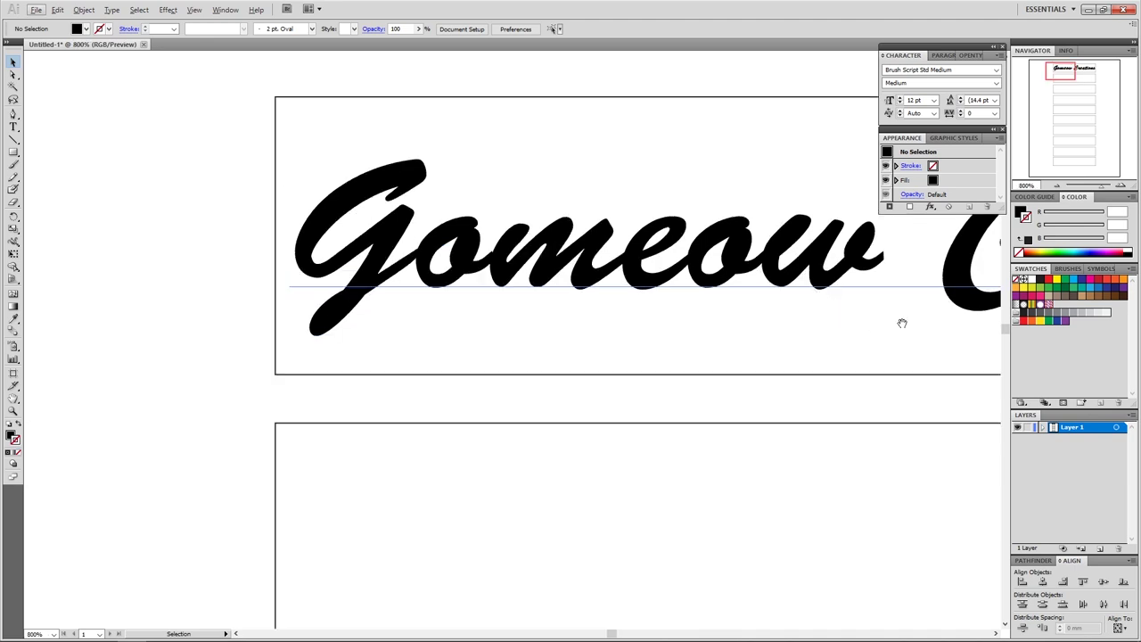
scroll(901, 330, "right", 8)
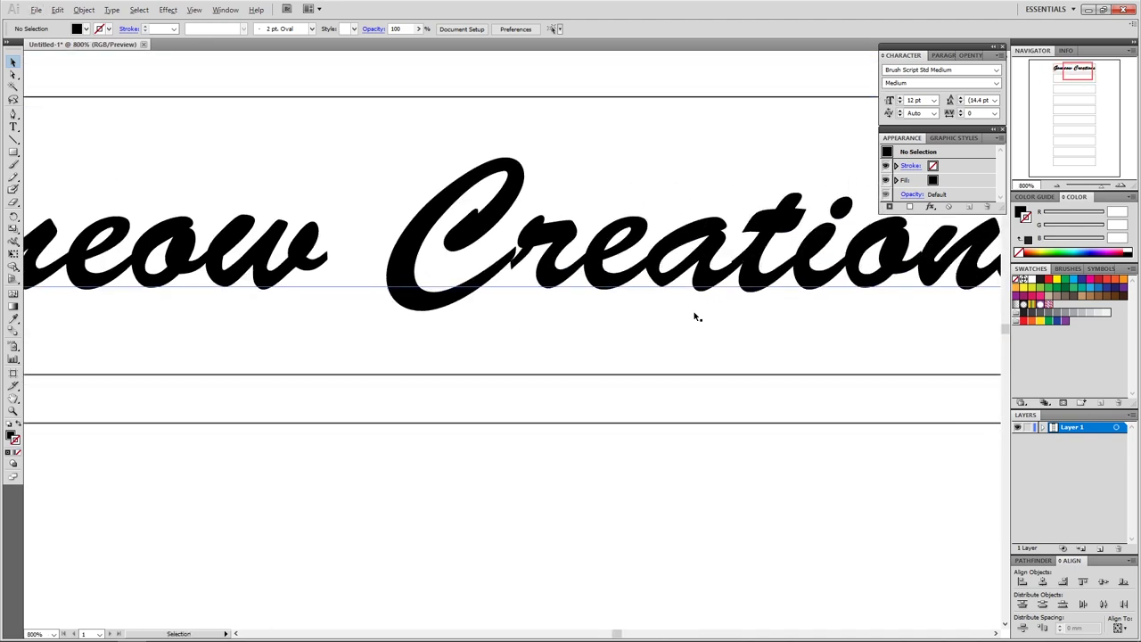
Tighten the tracking of the Gomeow Creations text to -9 and check the letter joins.
key("ctrl+a")
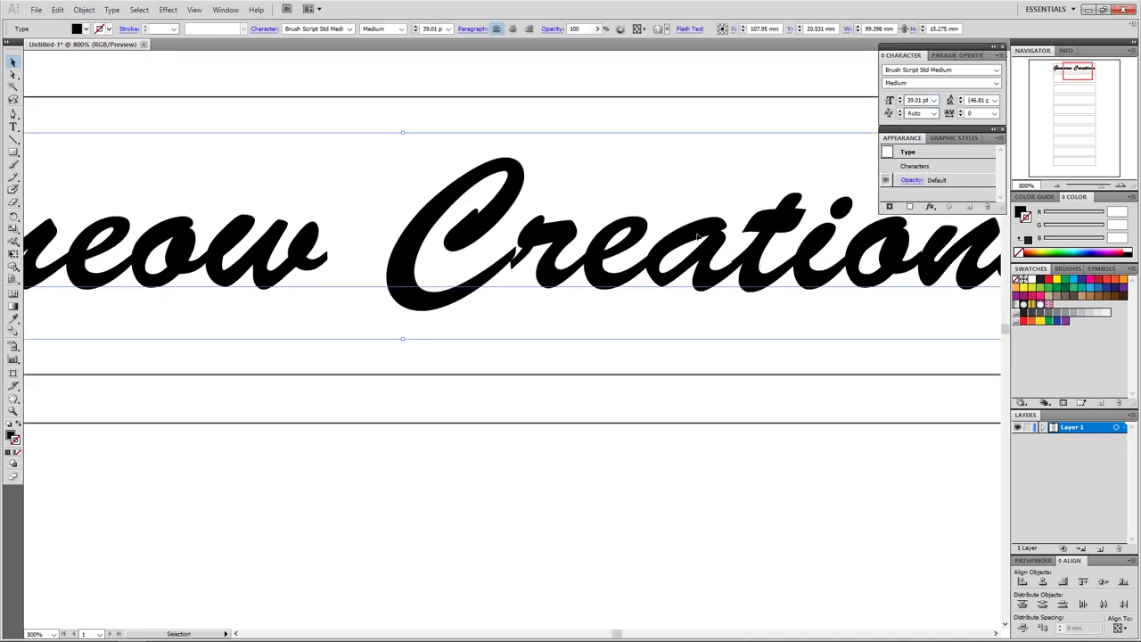
left_click(961, 117)
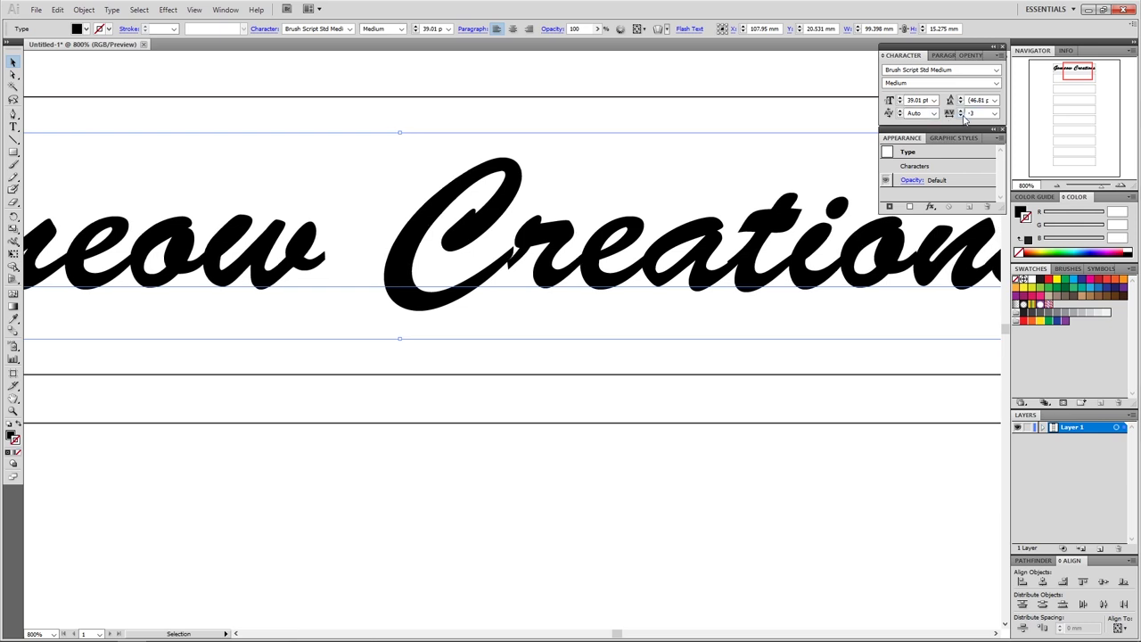
left_click_drag(453, 247, 756, 234)
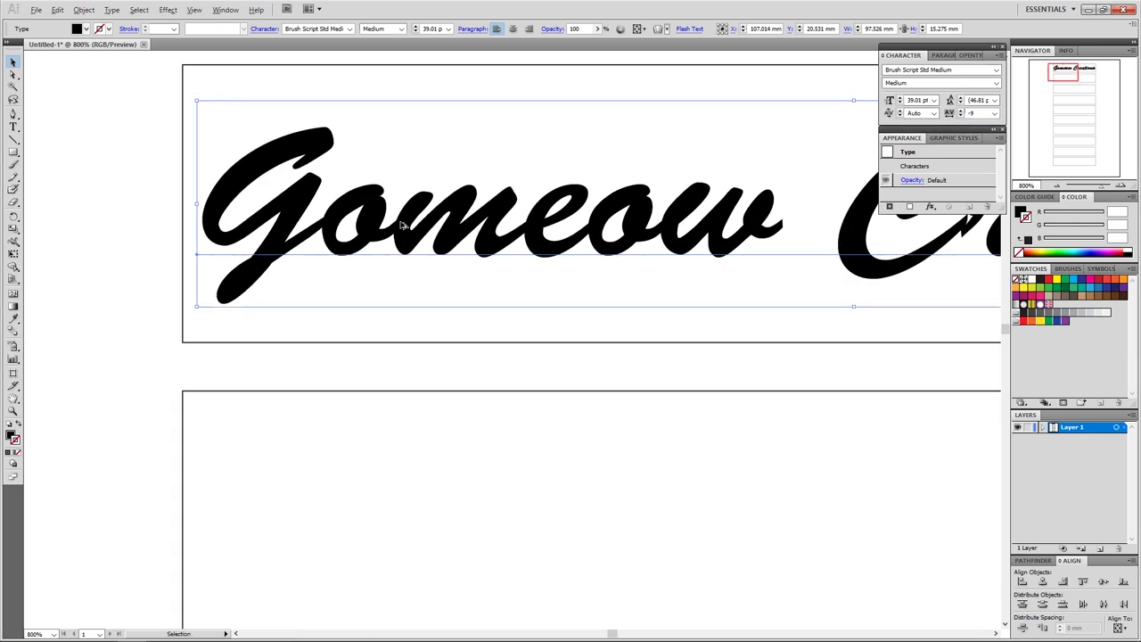
scroll(379, 234, "up", 3)
mouse_move(678, 216)
left_mouse_down()
mouse_move(726, 262)
mouse_move(402, 315)
mouse_move(419, 325)
left_mouse_up()
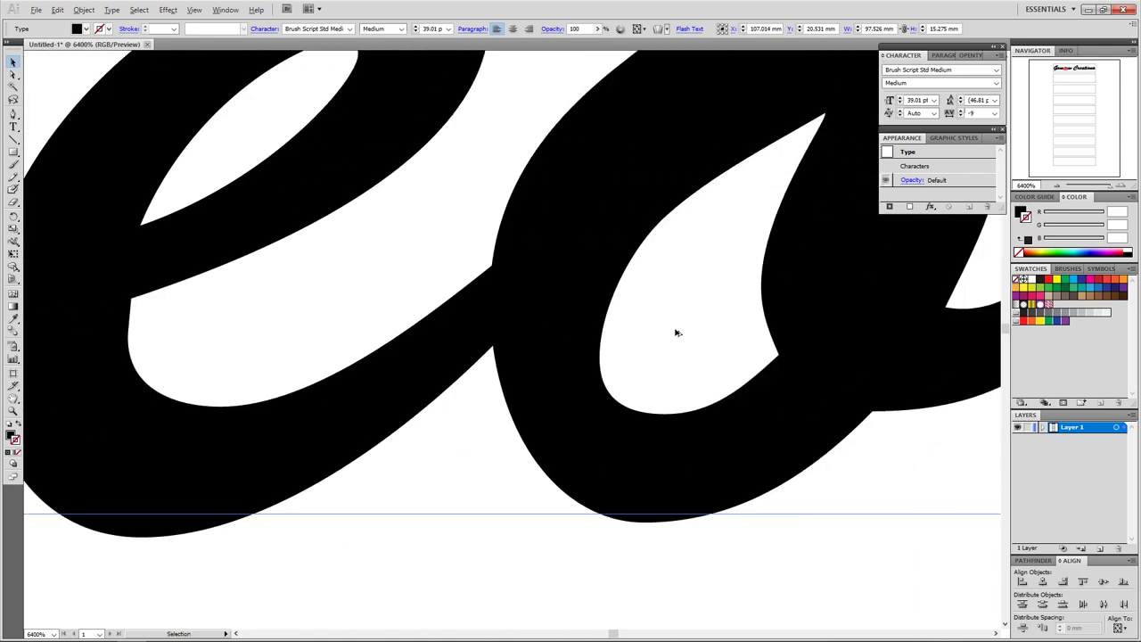
scroll(703, 327, "down", 4)
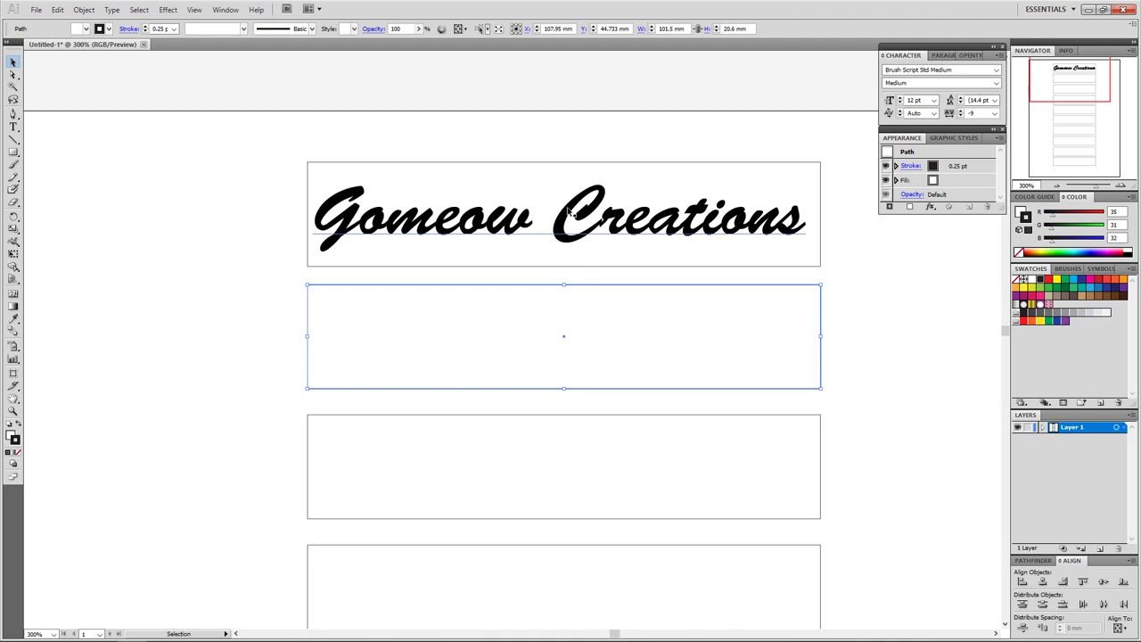
Copy the Gomeow Creations text into the second rectangle and reflect the copy across the vertical axis.
left_click_drag(614, 222, 615, 337)
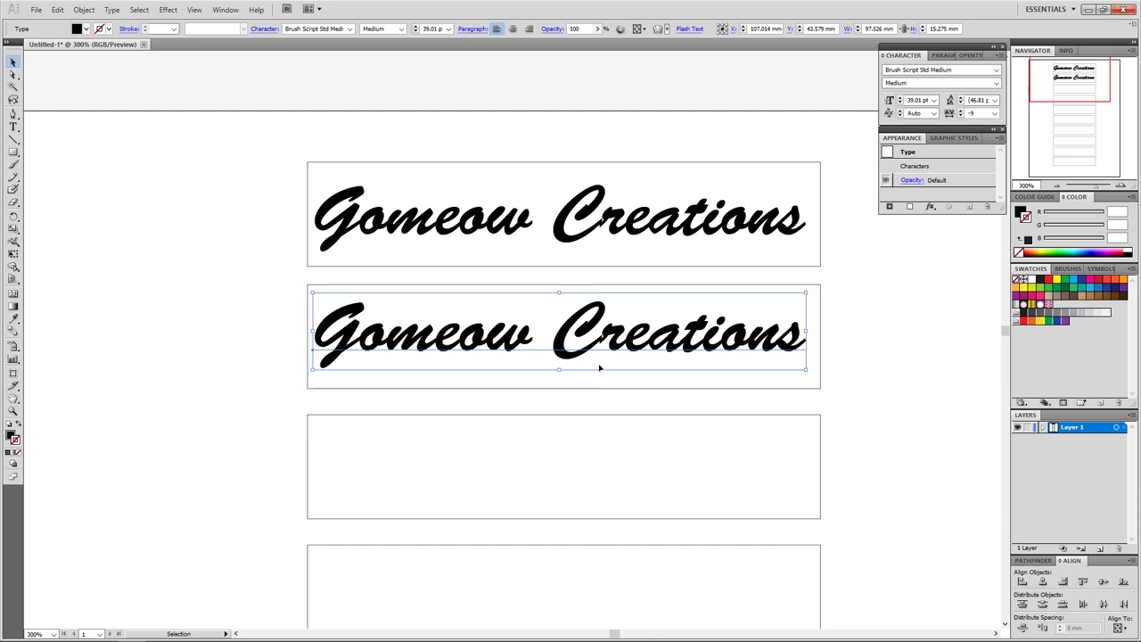
scroll(599, 421, "up", 2)
scroll(600, 427, "down", 2)
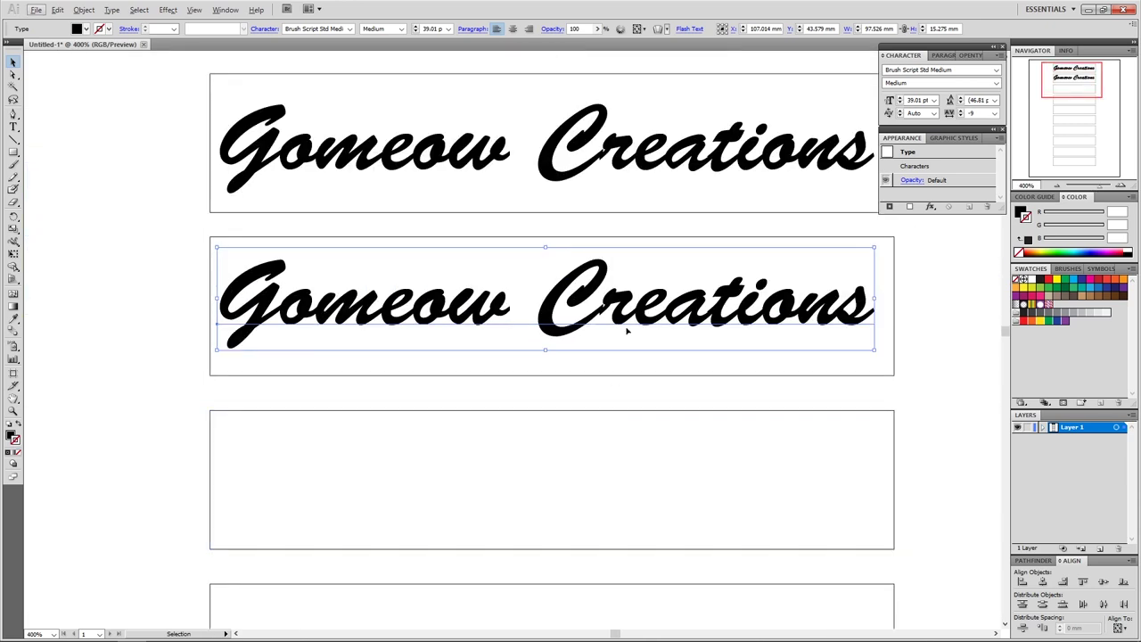
right_click(713, 303)
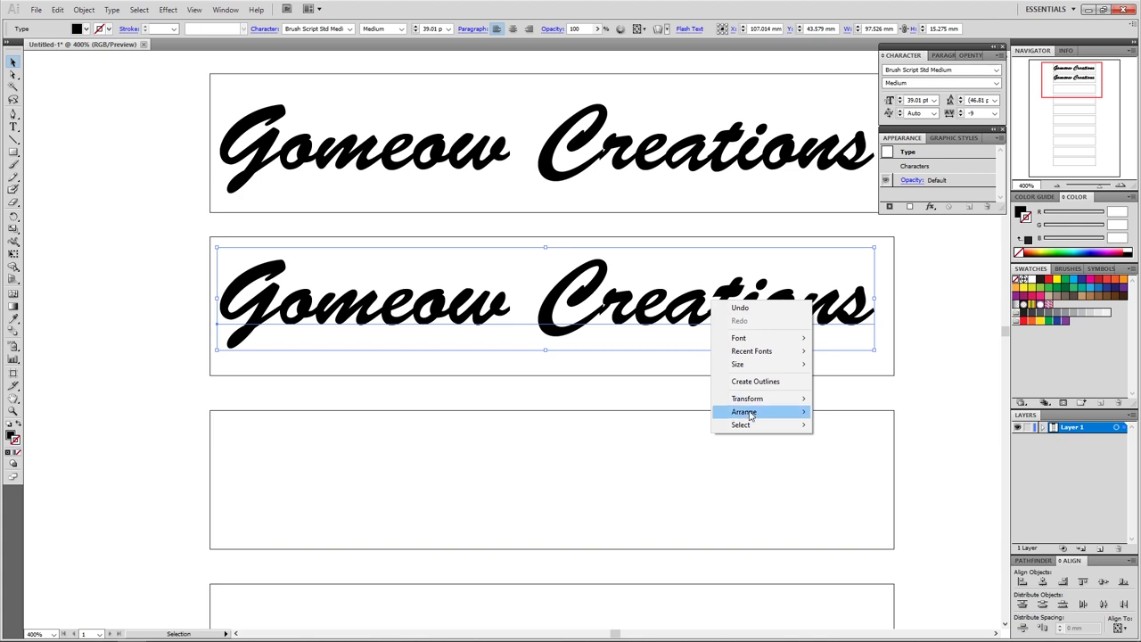
mouse_move(756, 403)
left_click(909, 446)
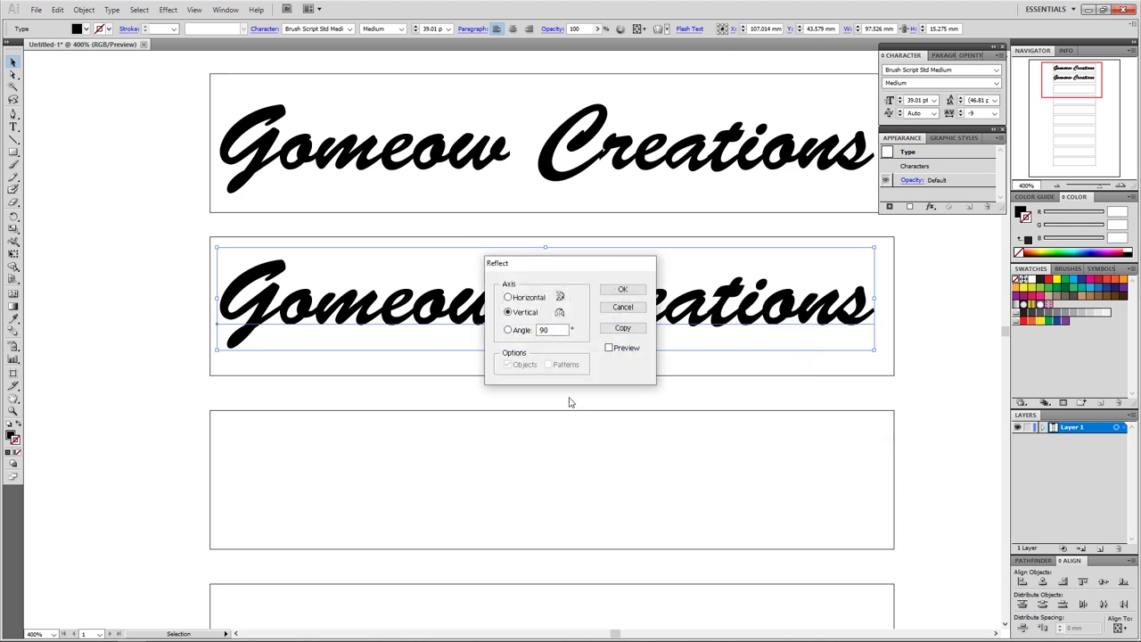
left_click(622, 289)
Position the mirrored text in the middle of the second rectangle.
left_click_drag(85, 308, 741, 318)
left_click_drag(958, 359, 713, 274)
left_click(328, 328)
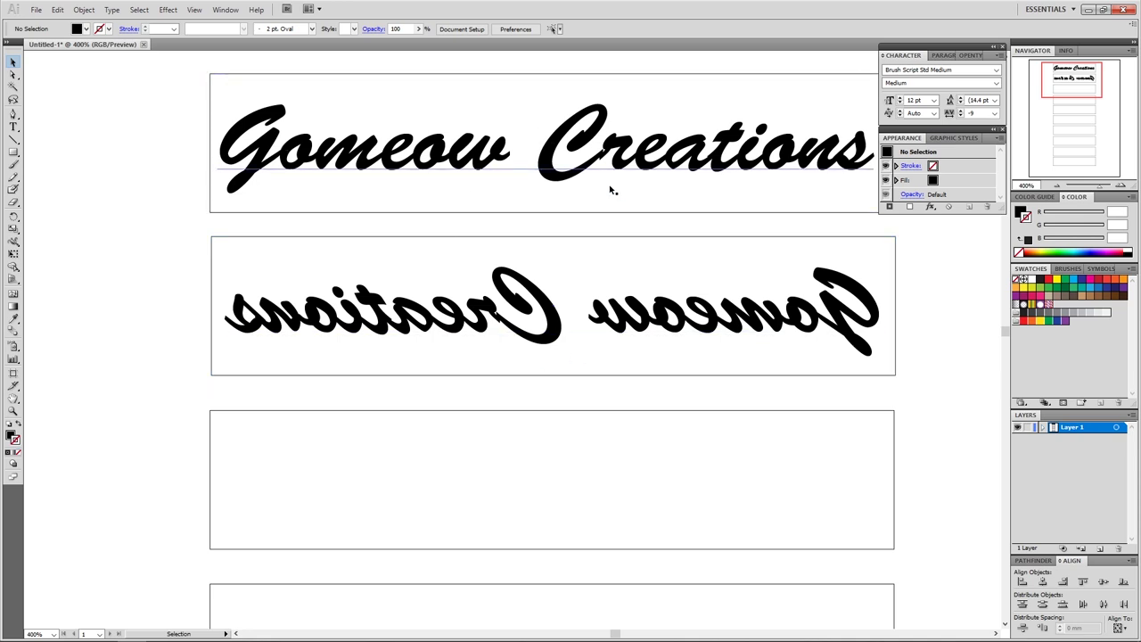
Copy the upright Gomeow Creations text into the third rectangle and color it white over a black background rectangle.
key("ctrl+minus")
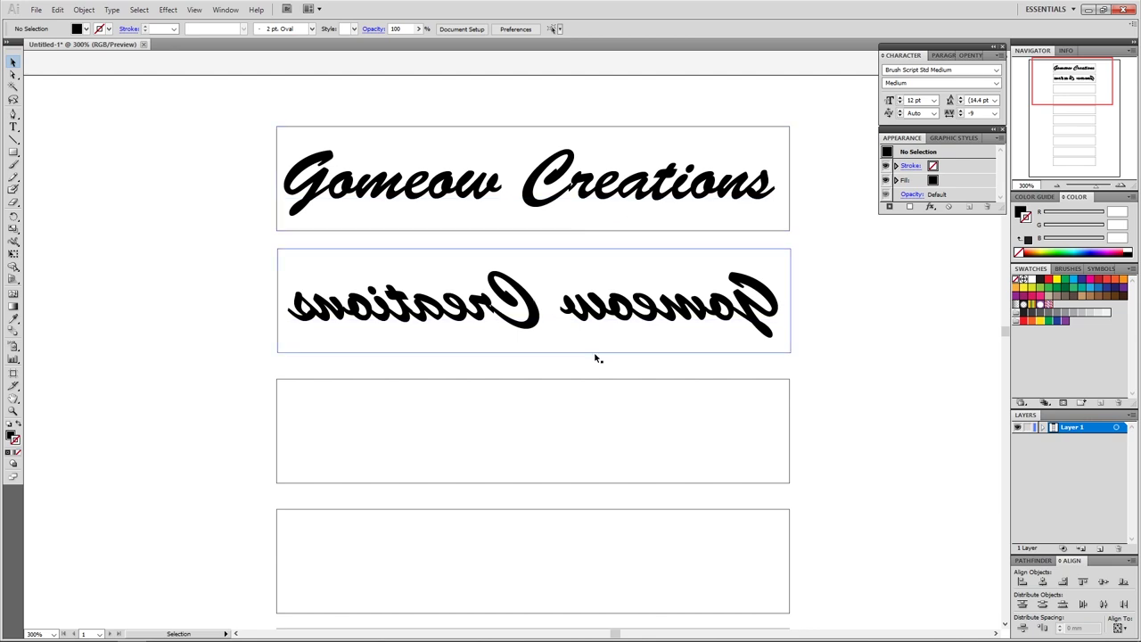
scroll(654, 308, "down", 4)
scroll(657, 223, "up", 1)
left_click_drag(651, 76, 656, 323)
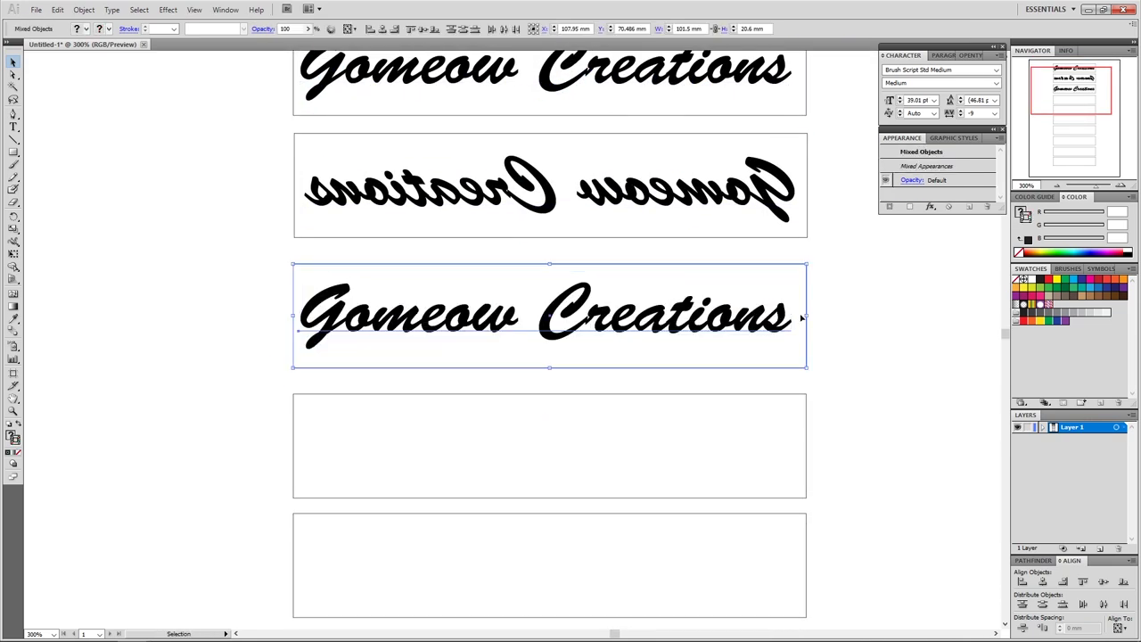
left_click(673, 389)
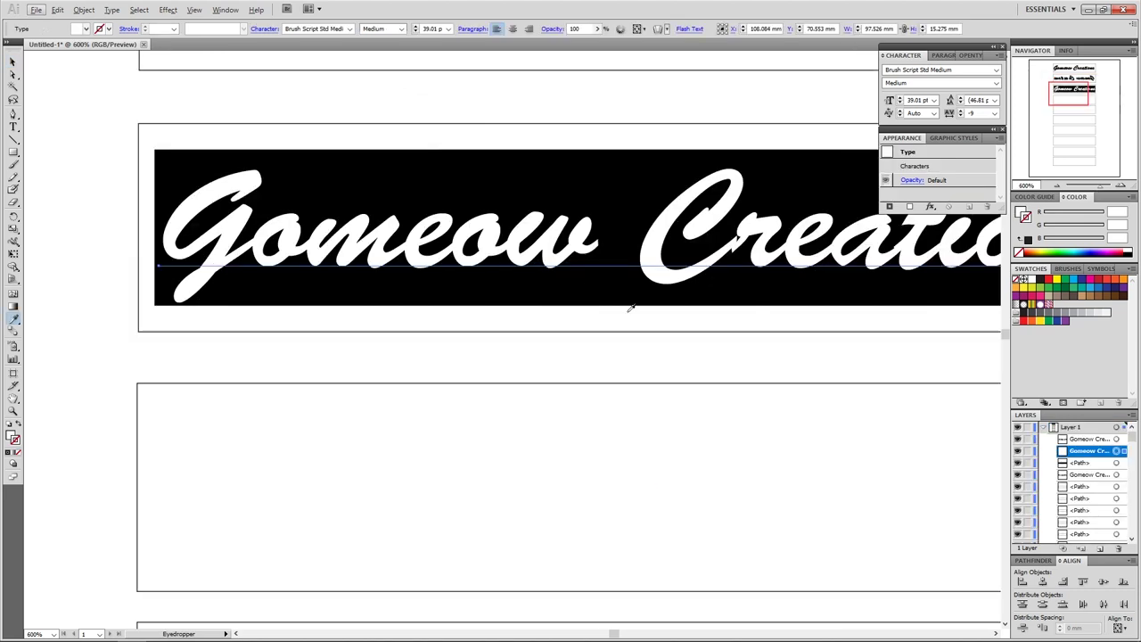
Inspect the white Gomeow Creations text and its black background inside the third rectangle.
left_click_drag(629, 309, 502, 339)
left_click_drag(635, 290, 635, 285)
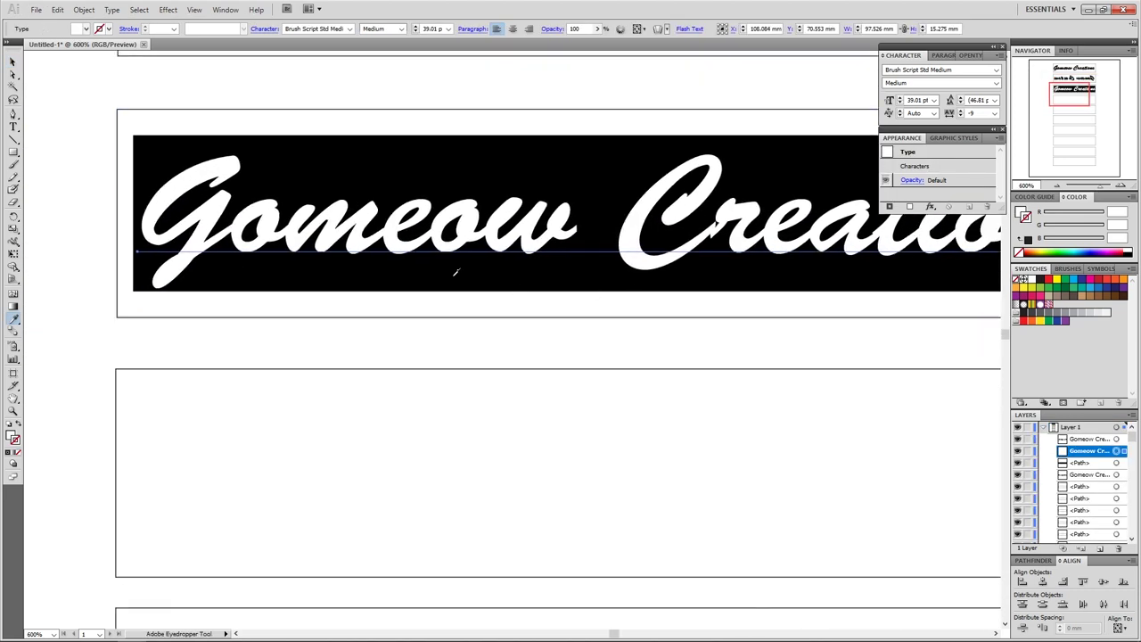
left_click(13, 63)
key("ctrl+minus")
left_click_drag(279, 268, 662, 326)
left_click(306, 237)
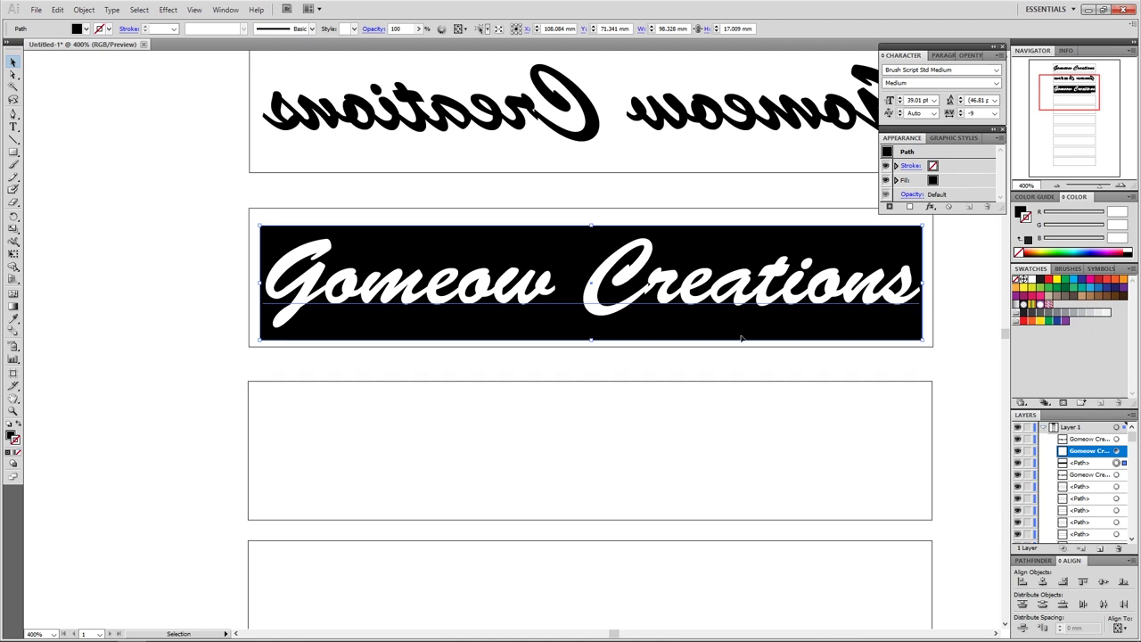
left_click(765, 295)
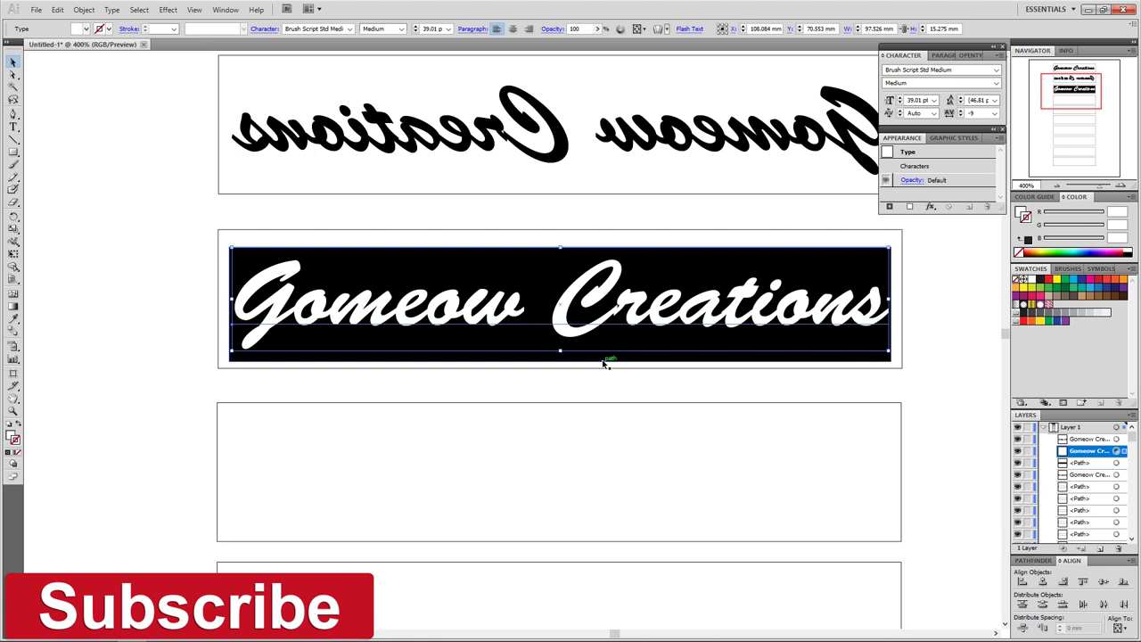
left_click(752, 440)
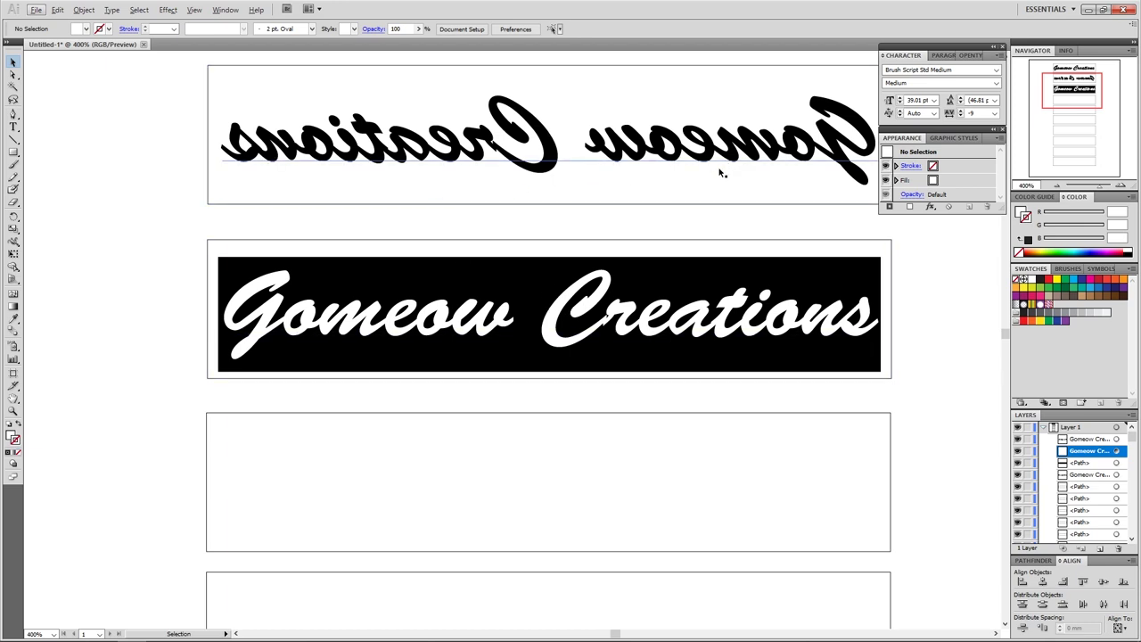
Reflect the third rectangle's white text and black background across the vertical axis.
key("ctrl+minus")
left_click_drag(864, 302, 641, 284)
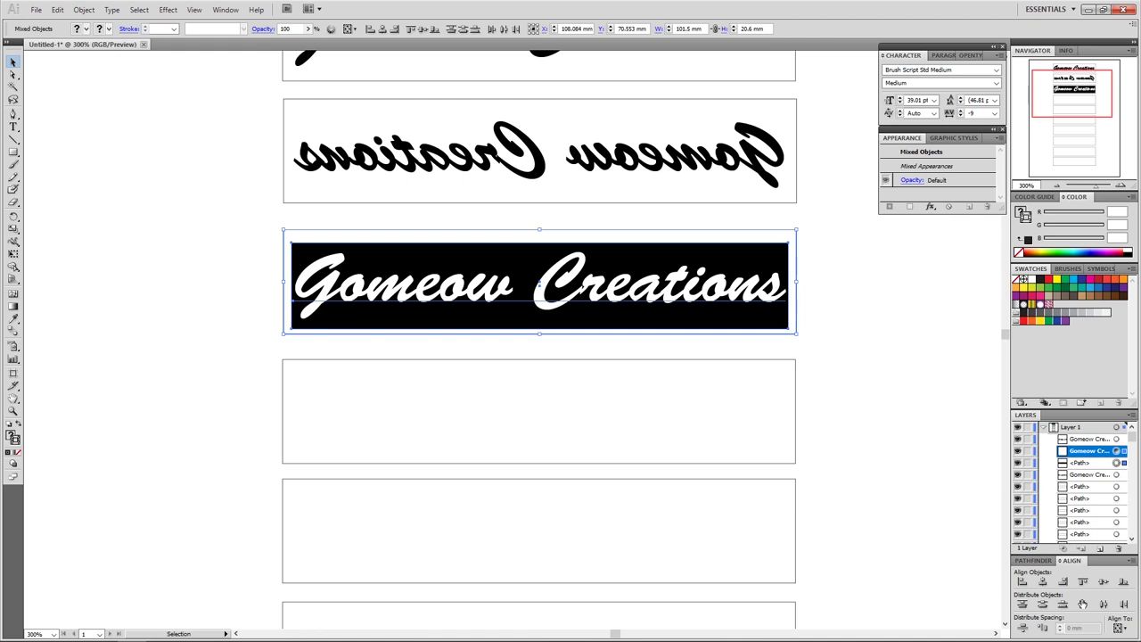
right_click(689, 282)
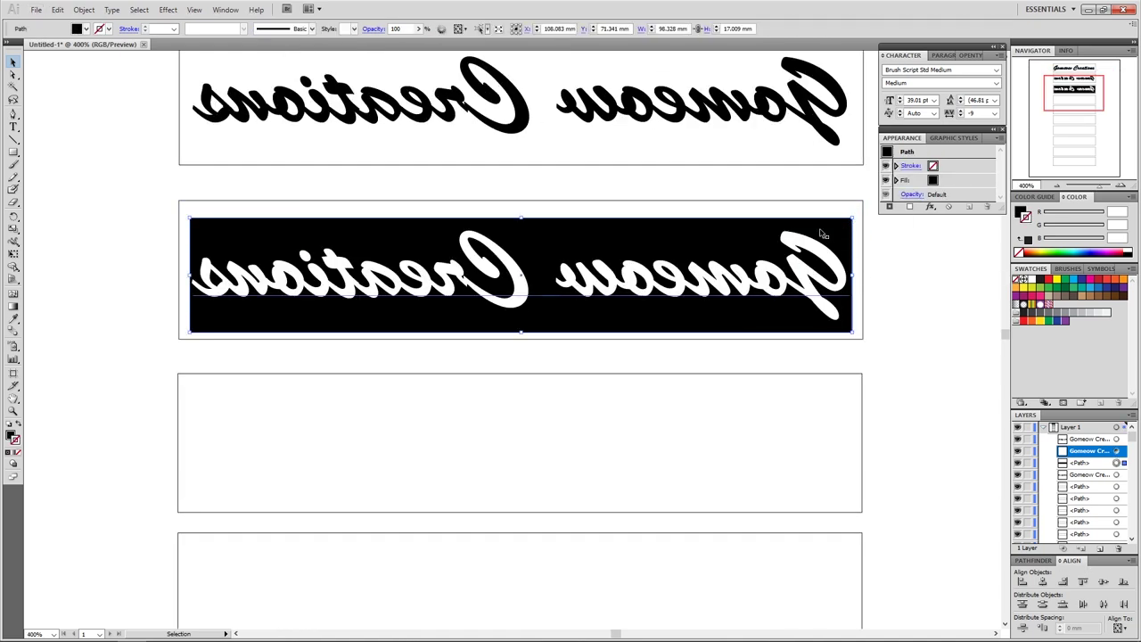
Stretch the black background outward on all four sides so it nearly fills the third rectangle.
left_click_drag(521, 217, 526, 201)
left_click_drag(509, 331, 522, 337)
left_click_drag(189, 269, 179, 270)
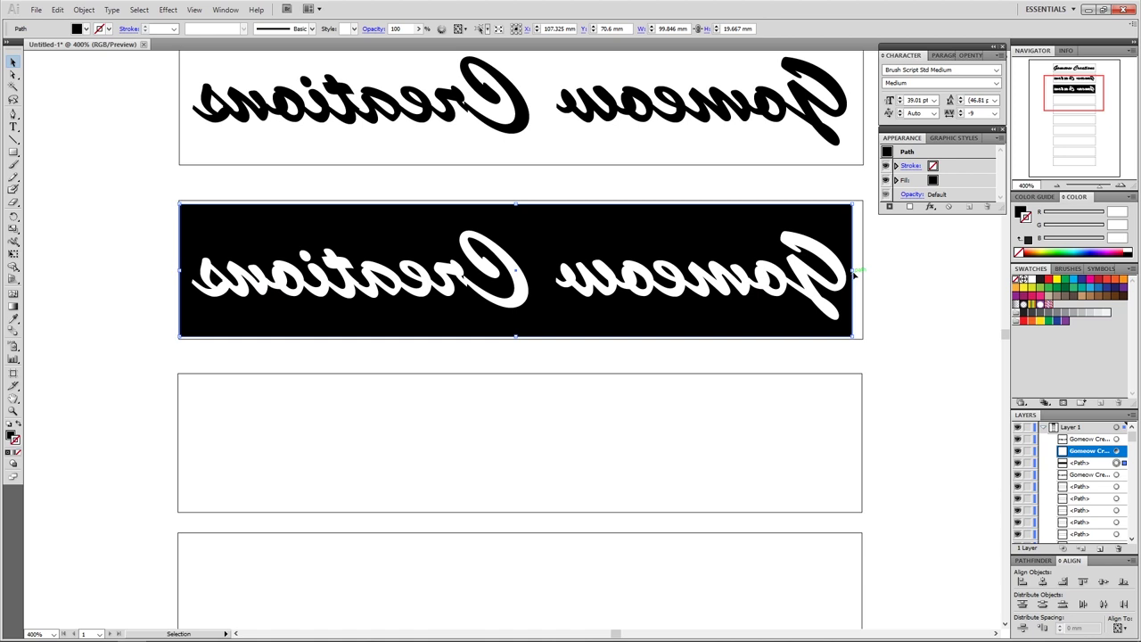
left_click_drag(853, 270, 861, 270)
left_click(877, 395)
key("ctrl+minus")
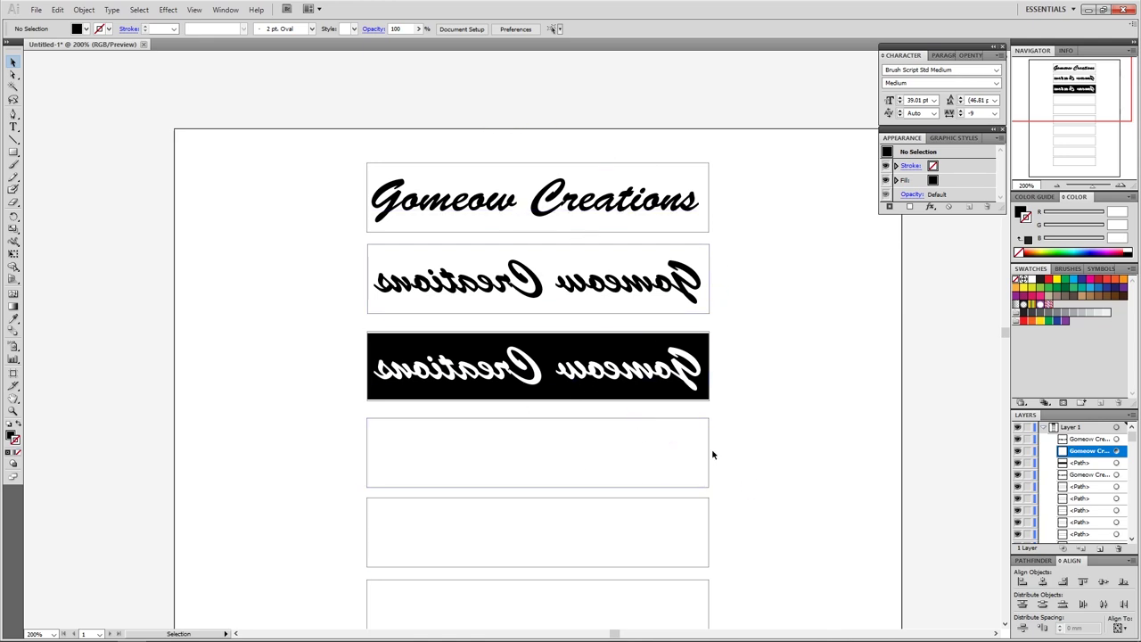
Delete every label and rectangle below the first one, leaving only the upright Gomeow Creations label.
key("ctrl+1")
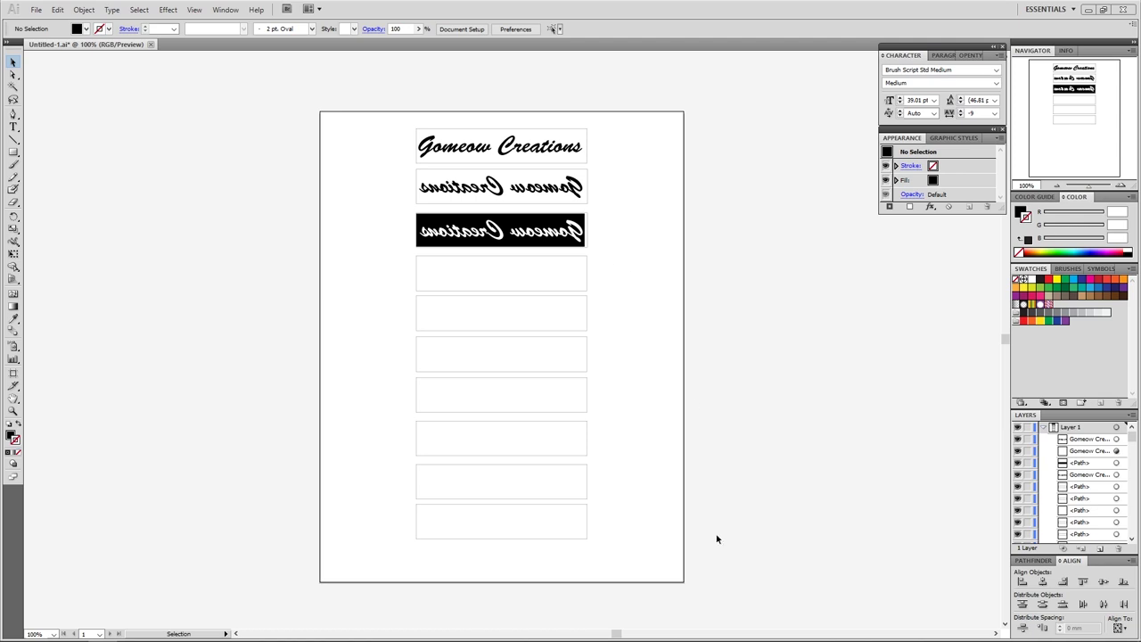
left_click_drag(713, 575, 394, 190)
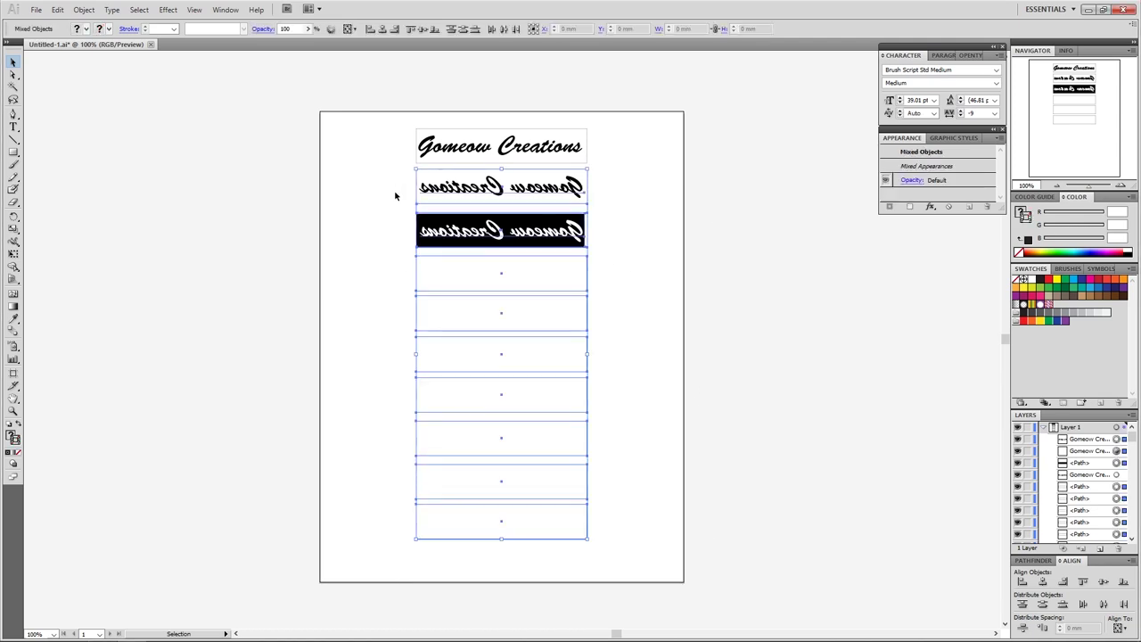
key("Delete")
scroll(502, 133, "up", 5)
scroll(501, 134, "down", 3)
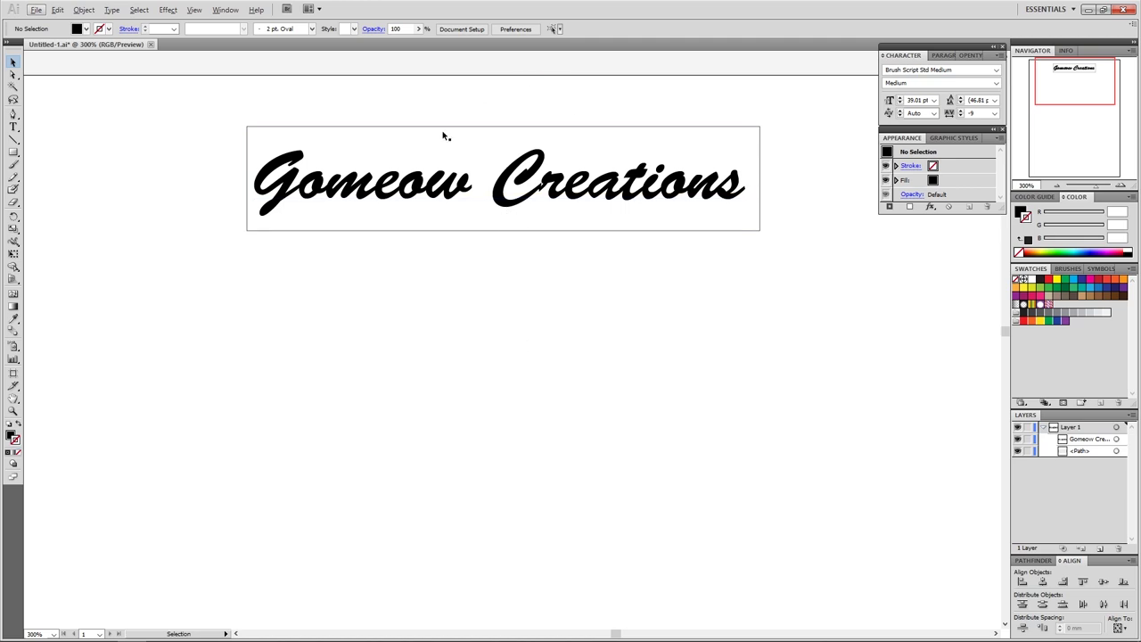
Remove the fill from the rectangle around the Gomeow Creations text, keeping its 0.25 pt stroke.
left_click(608, 231)
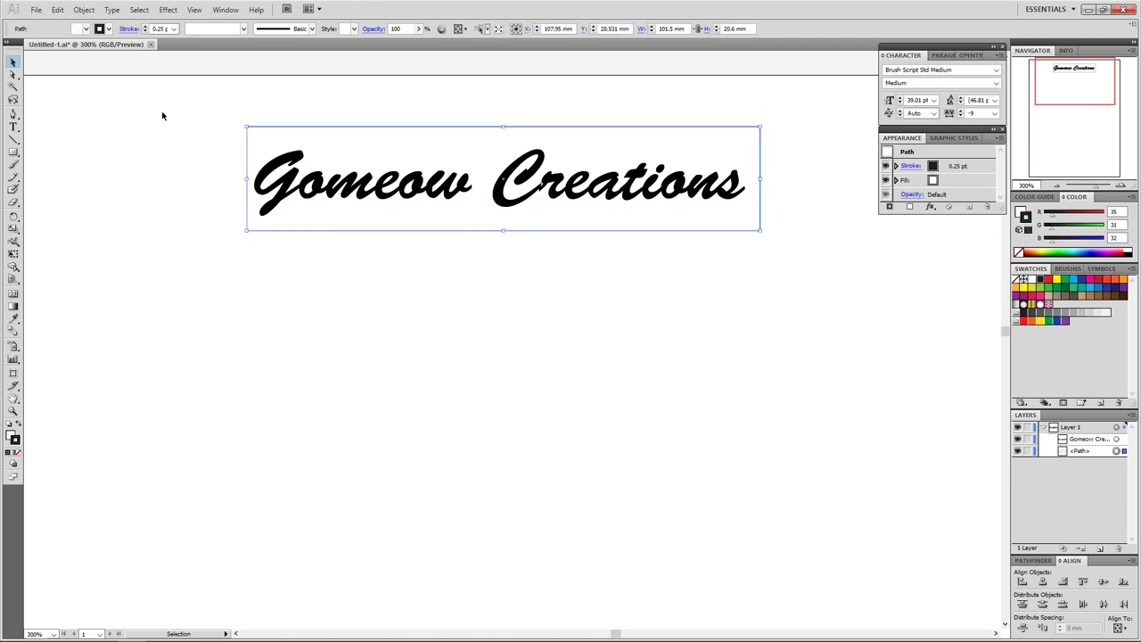
left_click(86, 29)
left_click(5, 41)
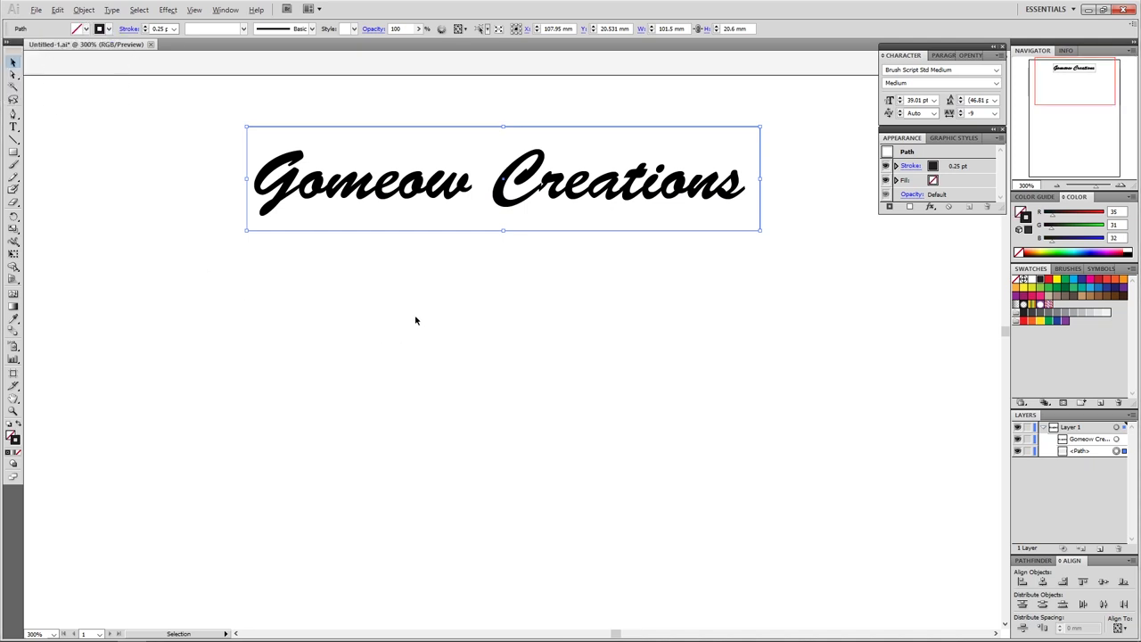
key("ctrl+minus")
key("ctrl+minus")
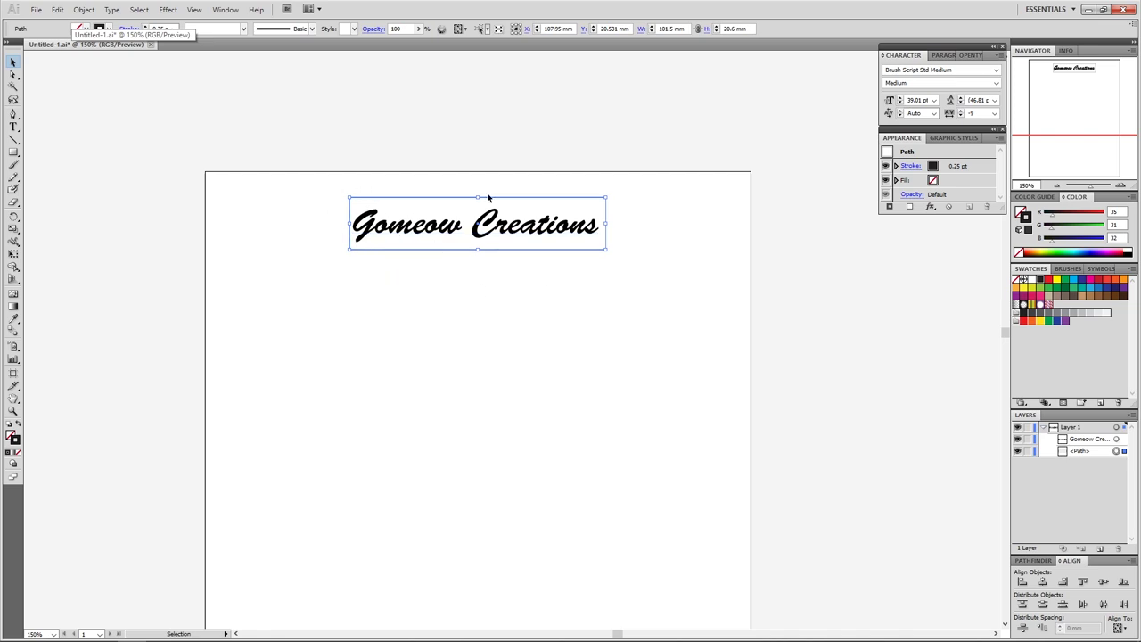
scroll(387, 241, "up", 2, "alt")
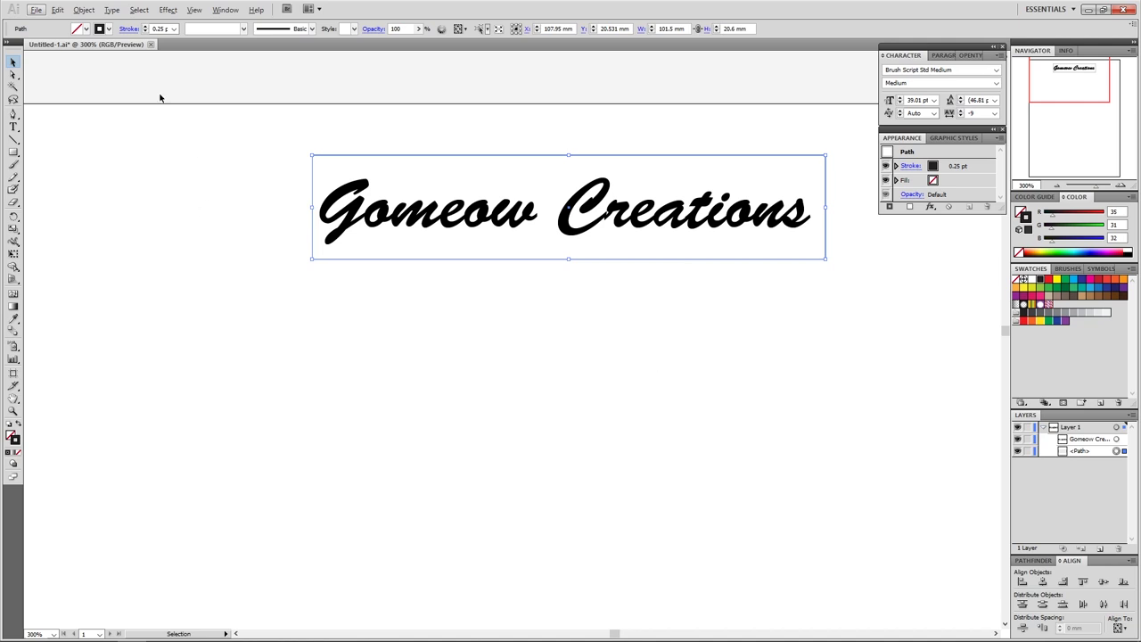
Export the label as a PNG named Cutter-2 into the etching folder on the desktop.
left_click(34, 10)
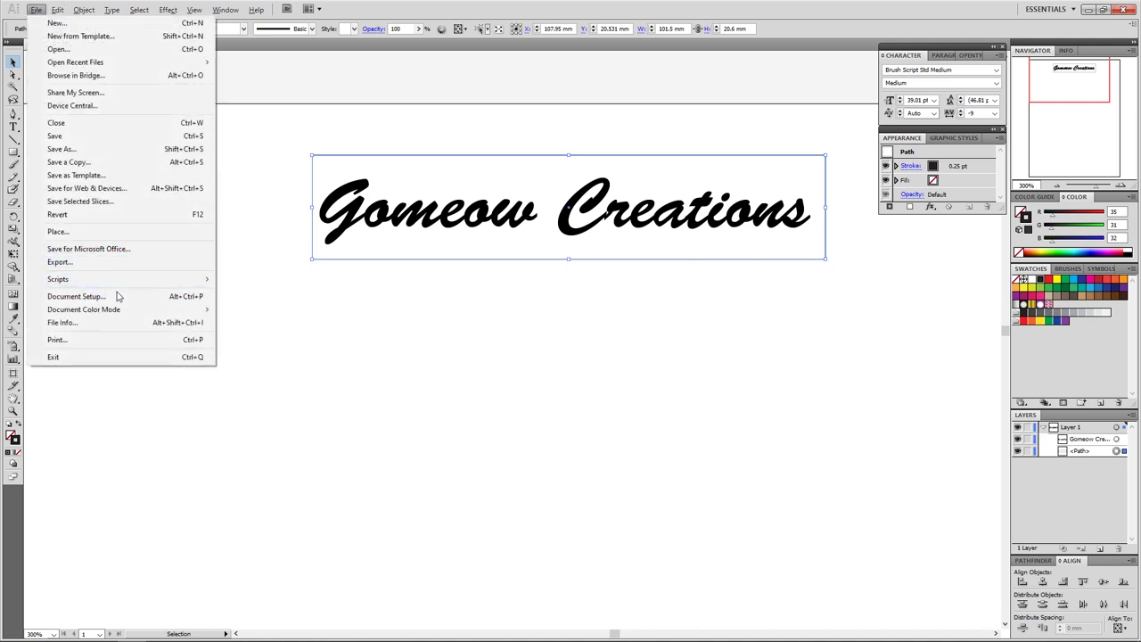
left_click(119, 262)
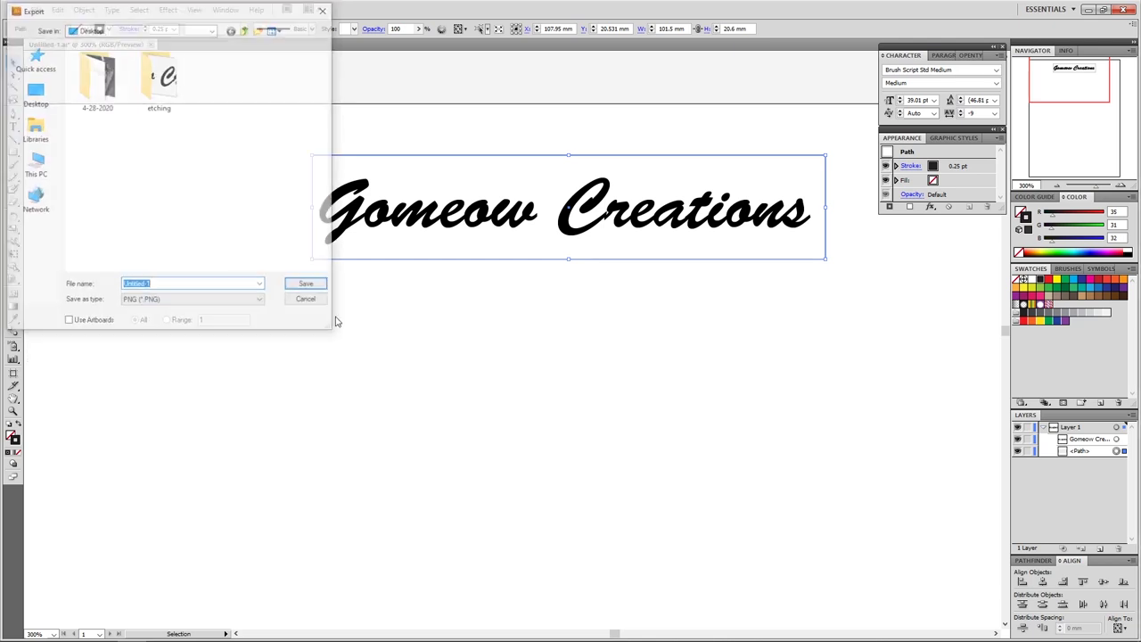
double_click(155, 82)
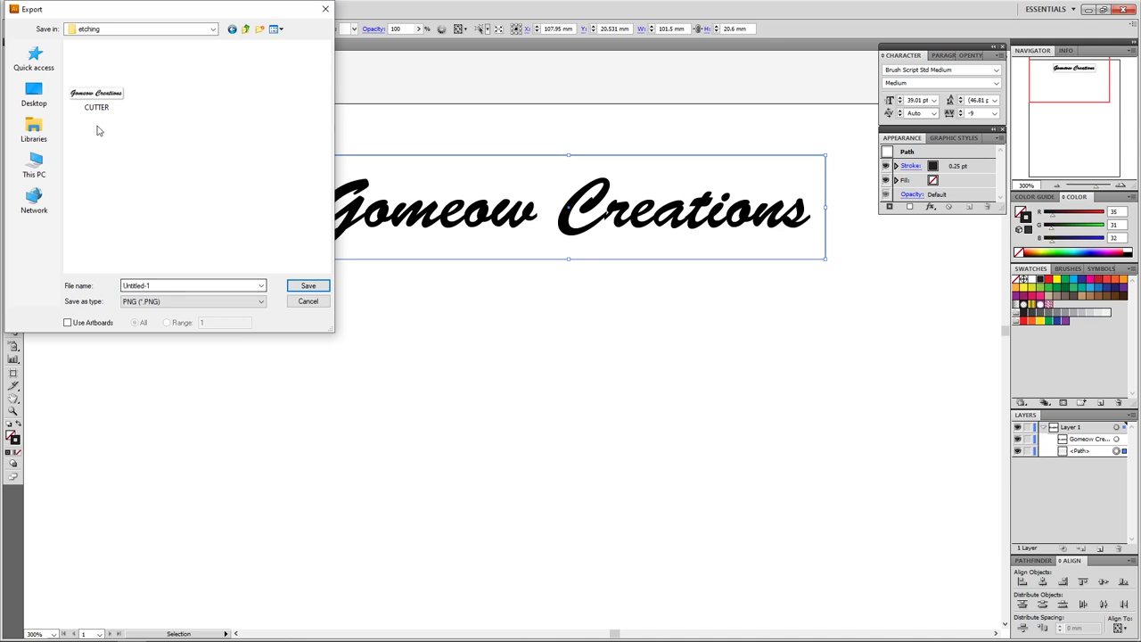
left_click_drag(156, 285, 62, 276)
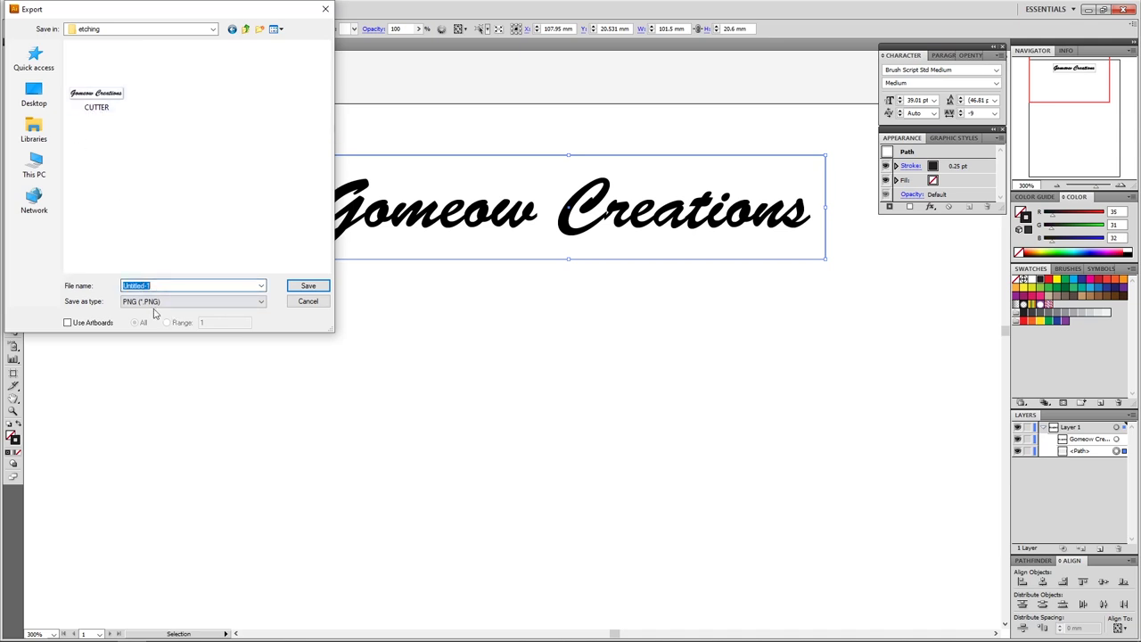
key("BackSpace")
type("Cutter")
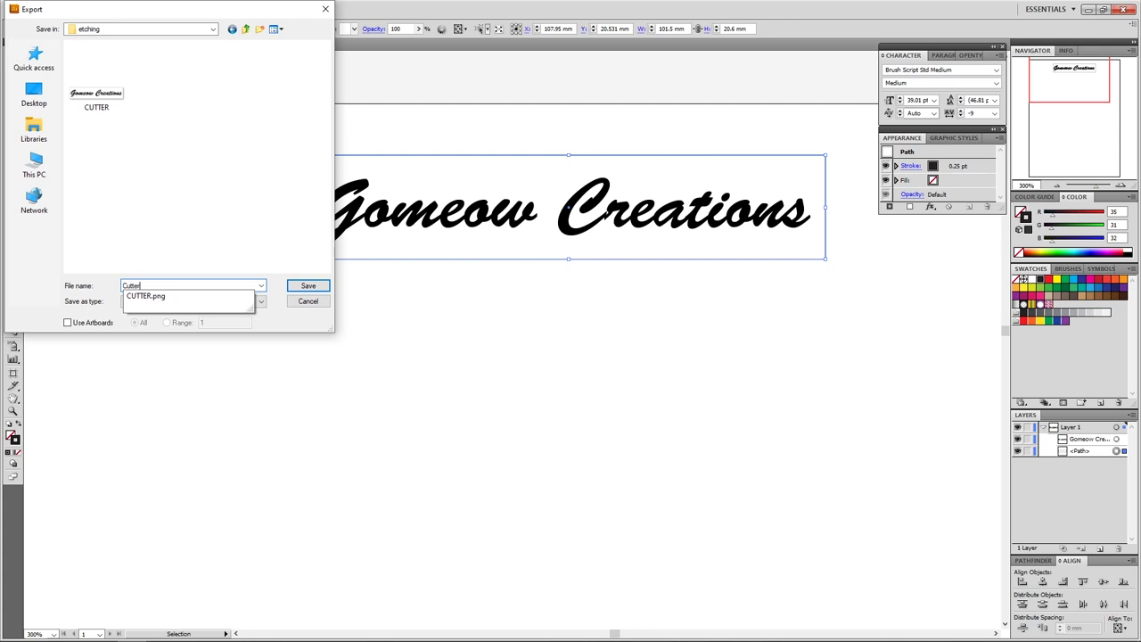
left_click(154, 312)
key("Return")
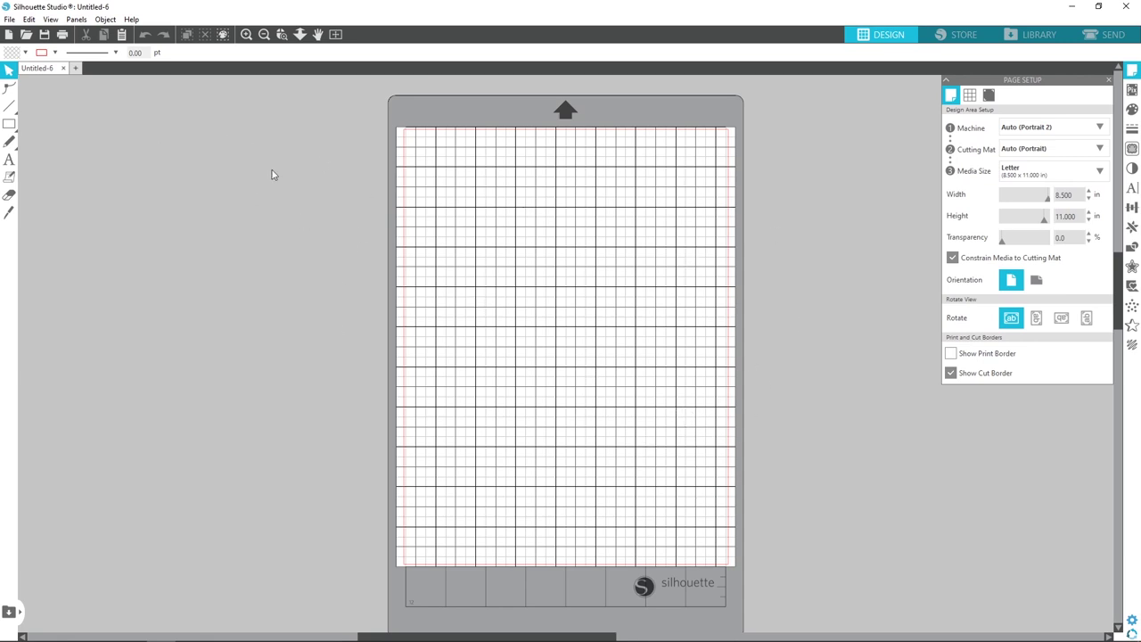
Switch to Silhouette Studio, open Cutter-2 from the etching folder and move the label away from the page's upper-left corner.
left_click(26, 34)
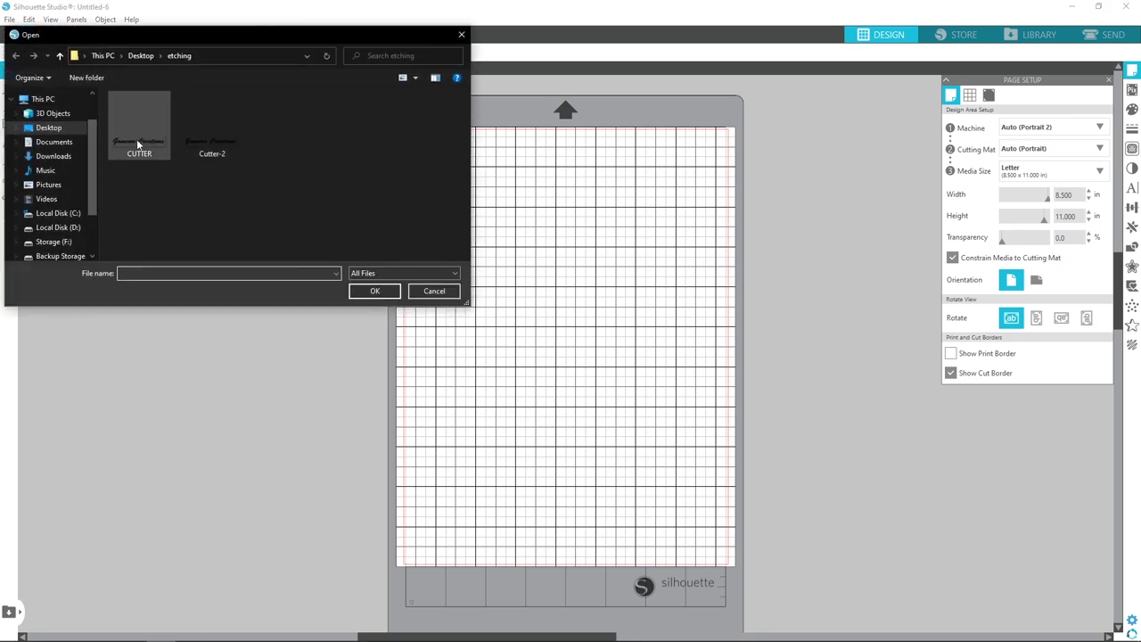
double_click(230, 152)
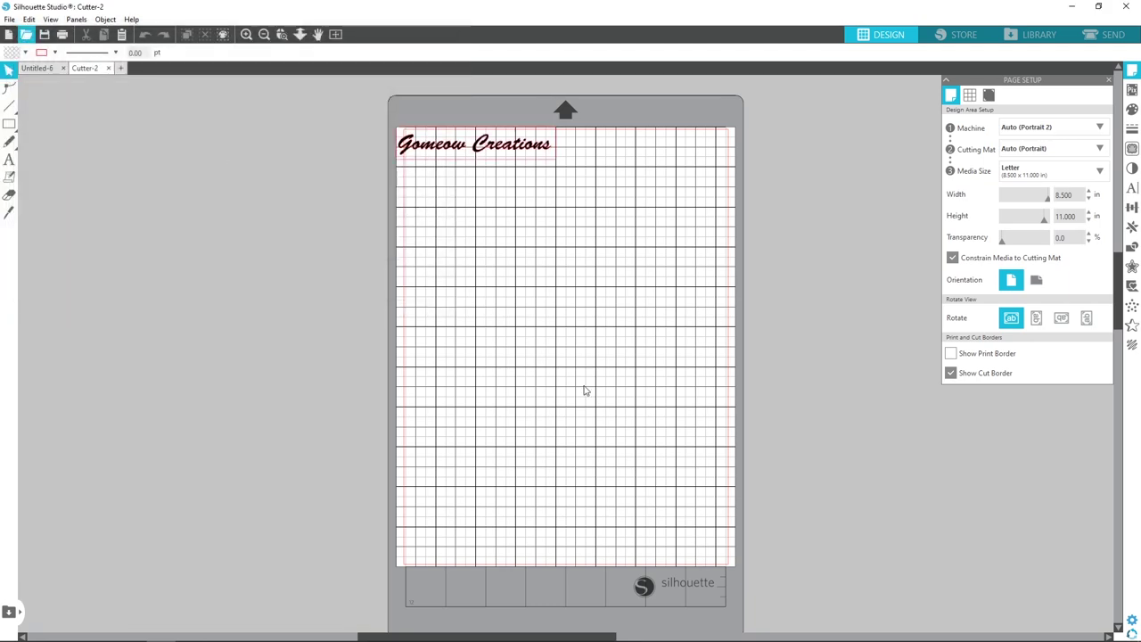
scroll(502, 160, "up", 4)
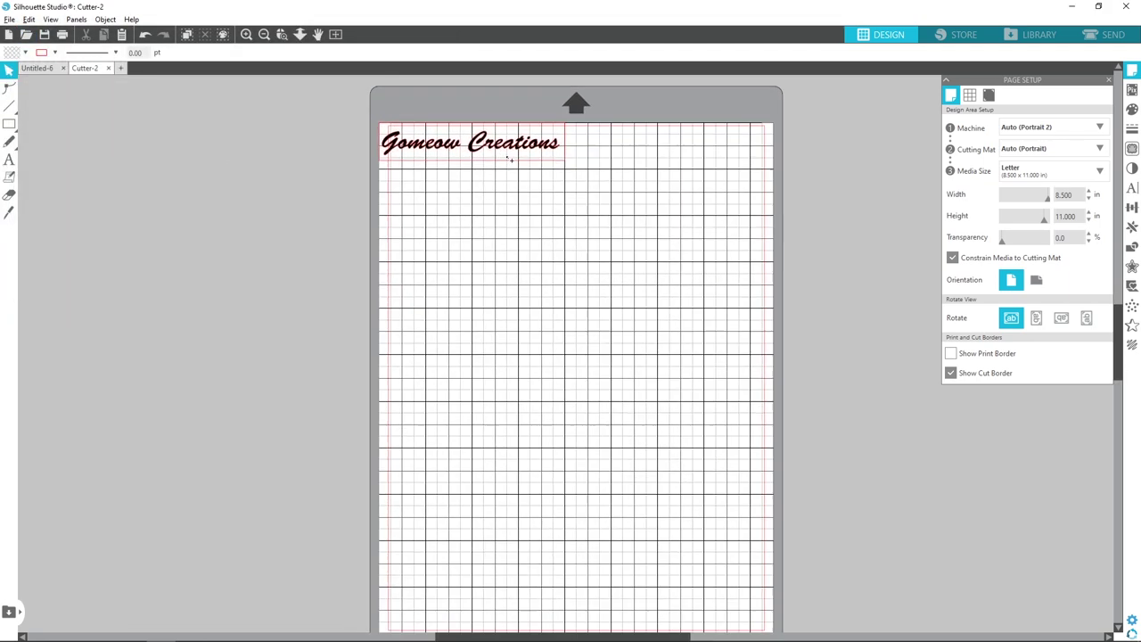
left_click_drag(473, 157, 585, 235)
left_click(436, 200)
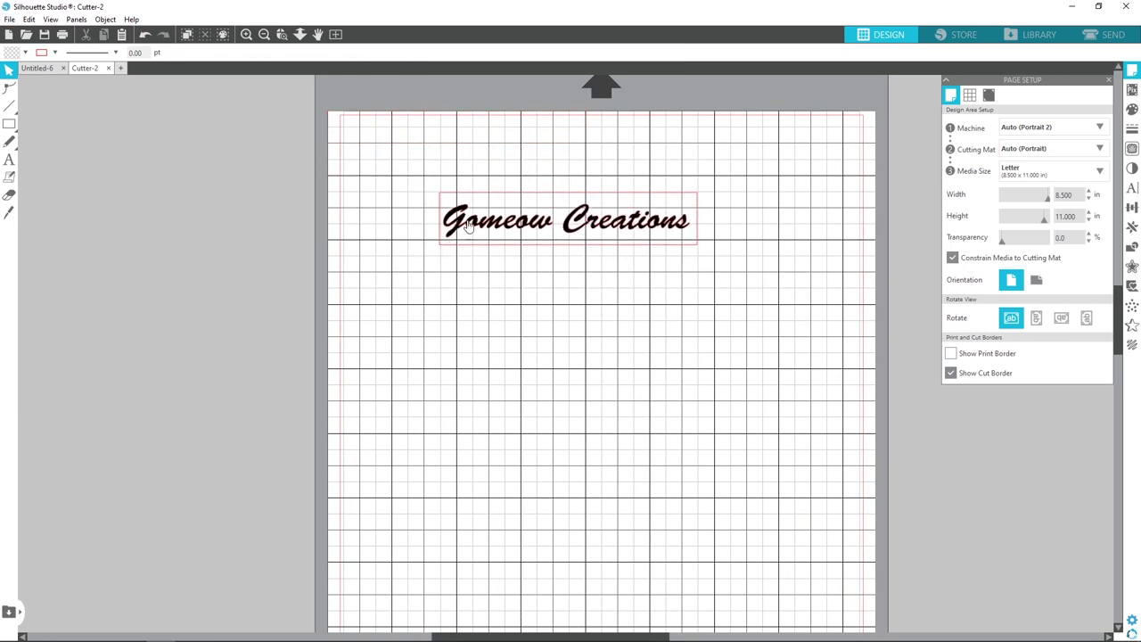
Examine the cut lines up close where the C and r of Creations join.
scroll(534, 221, "up", 3)
key("alt")
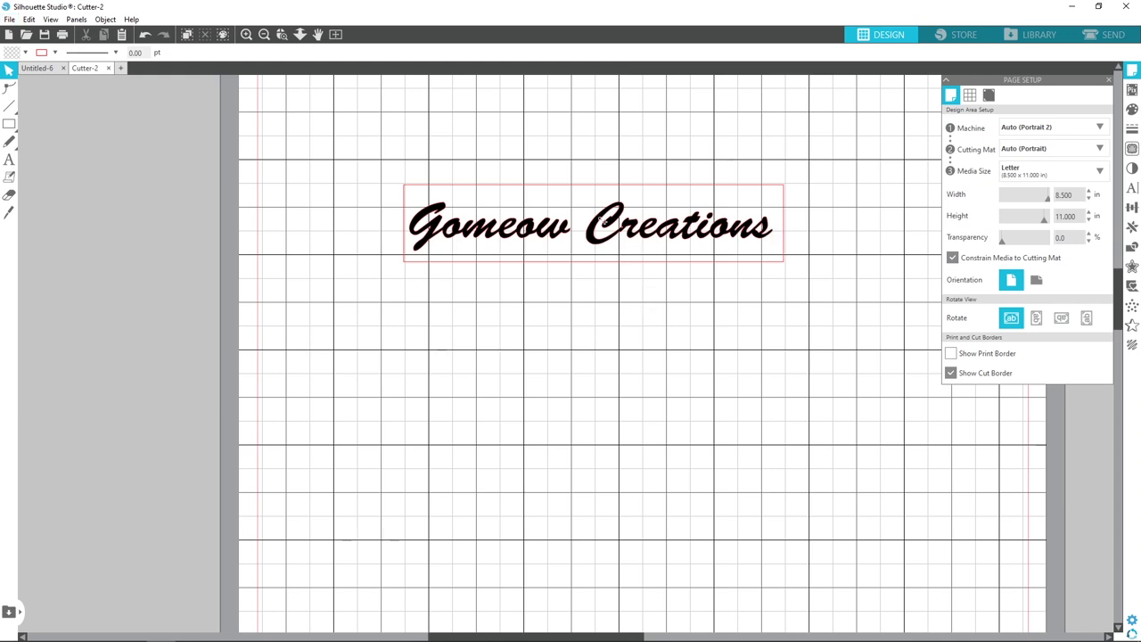
scroll(577, 248, "up", 6)
scroll(621, 230, "up", 8)
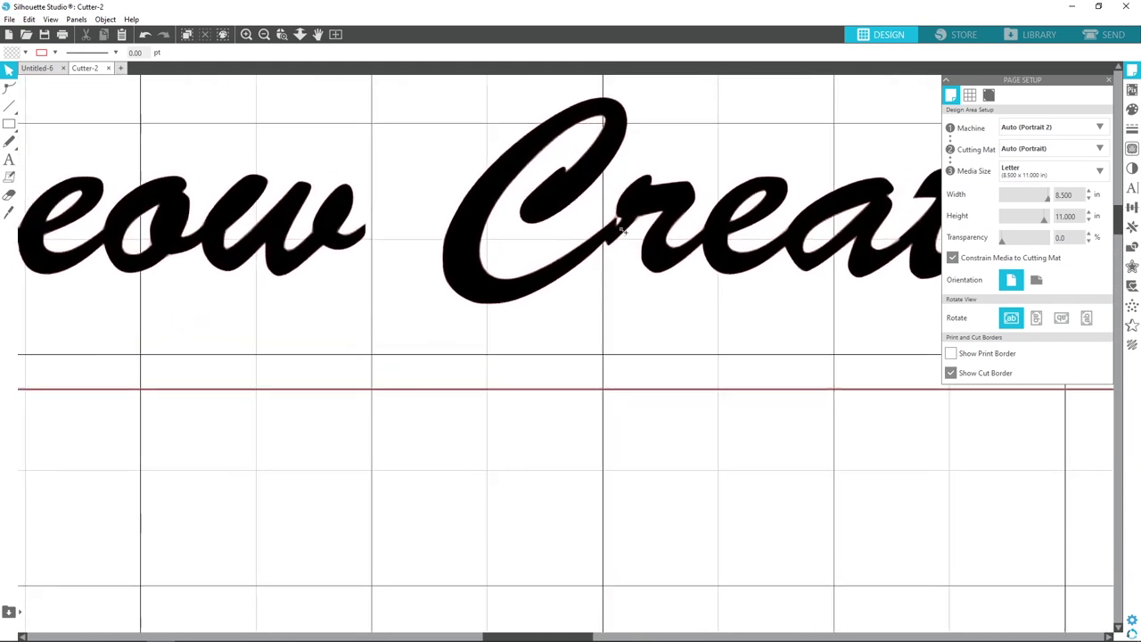
scroll(623, 230, "up", 1)
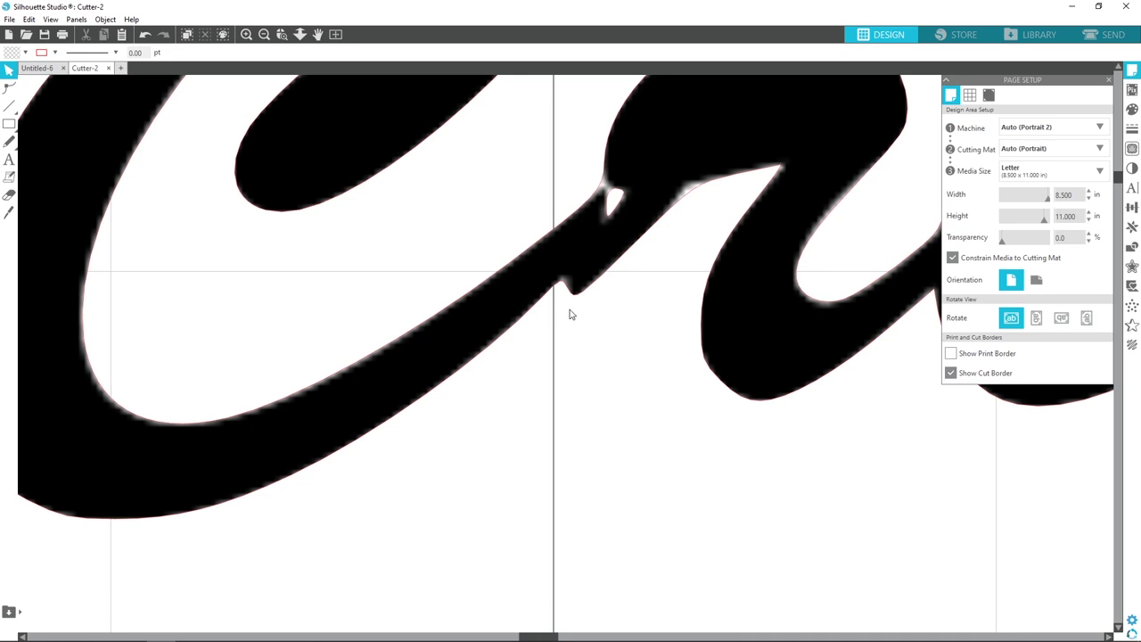
scroll(649, 185, "down", 5)
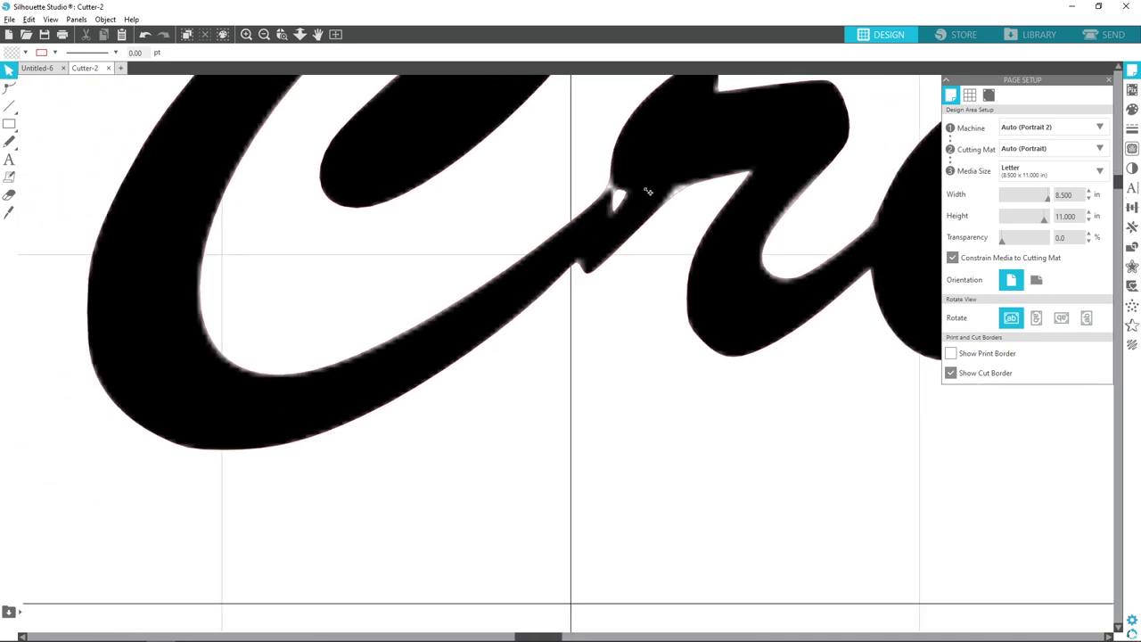
Place the label just inside the cut border at the page's upper-left corner and check its cut lines in the Send view.
left_click_drag(626, 237, 552, 154)
left_click(796, 270)
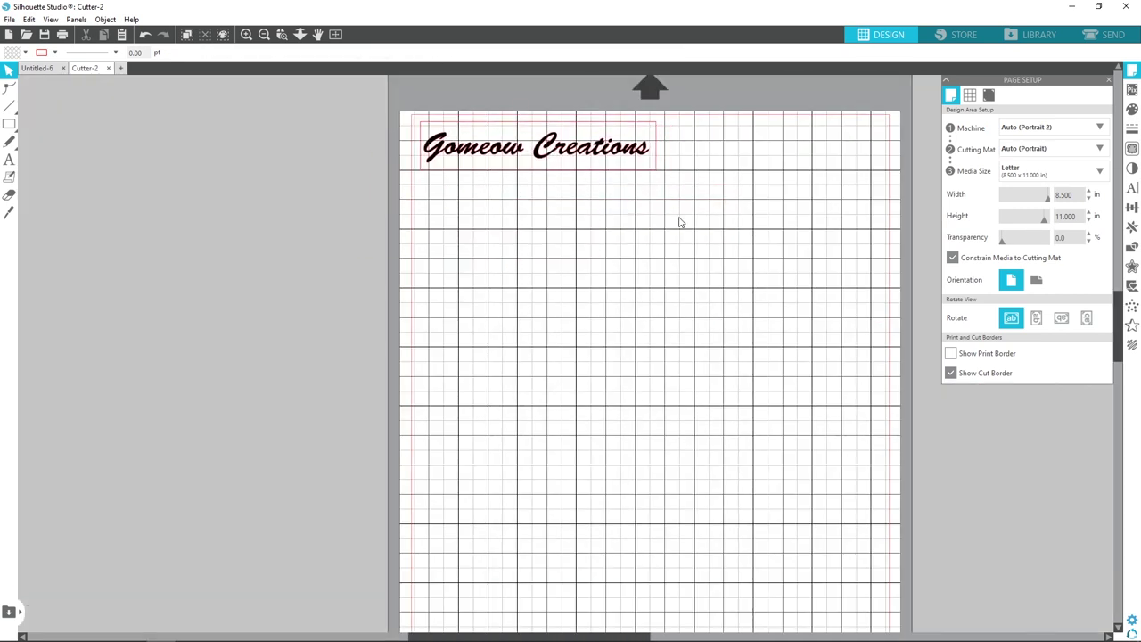
left_click(1103, 36)
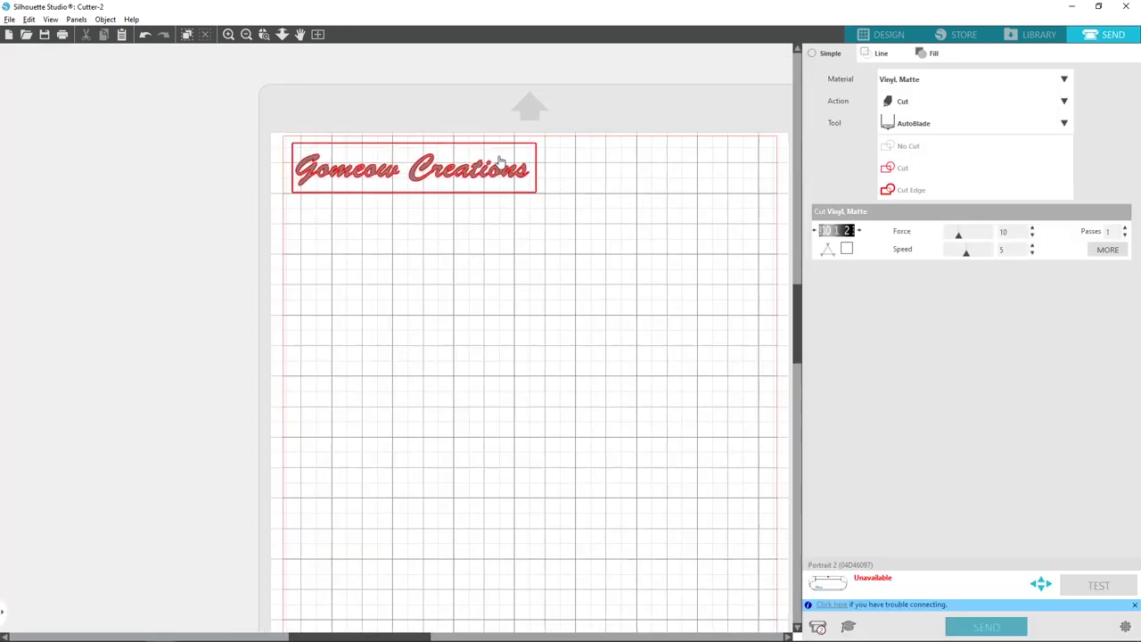
scroll(497, 165, "up", 3)
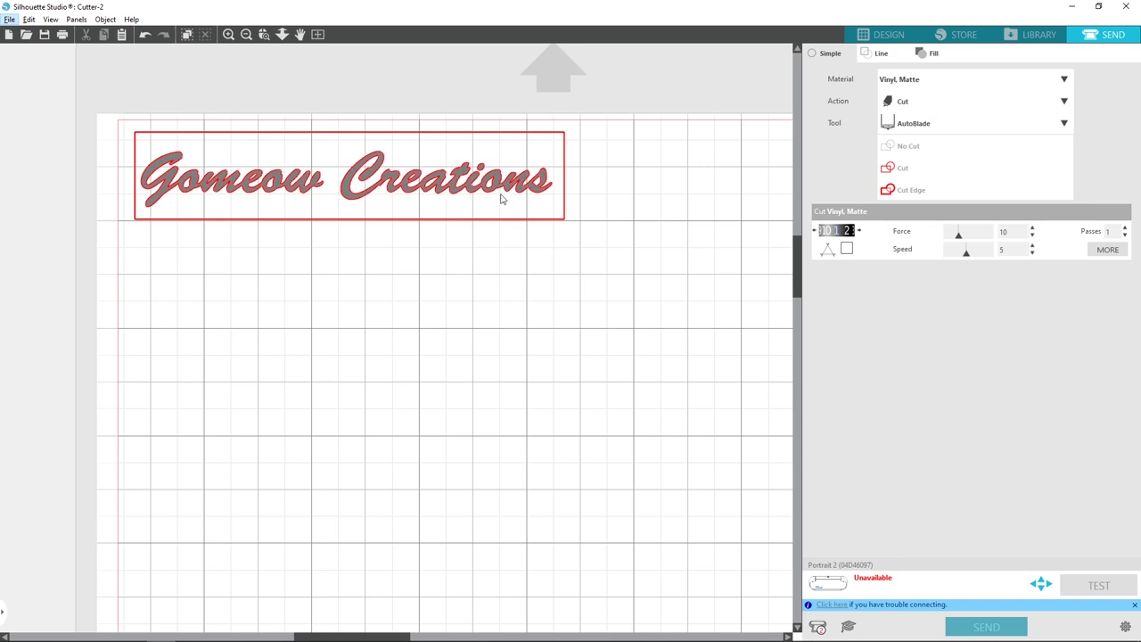
scroll(532, 218, "down", 2)
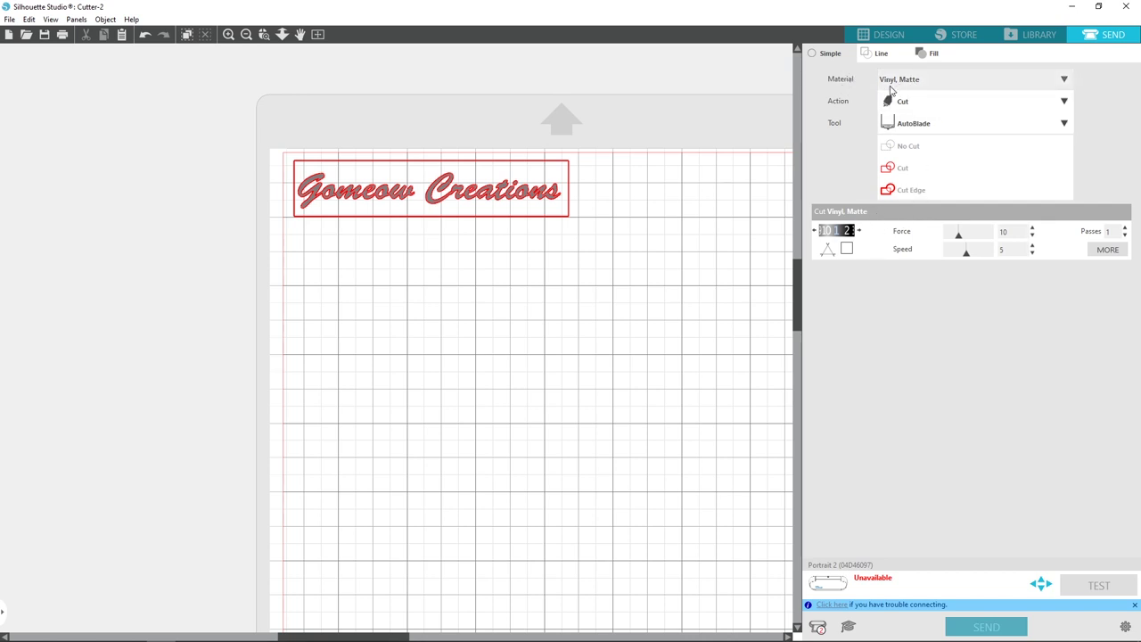
Look through the available cut materials, keeping Vinyl, Matte as the material.
left_click(987, 86)
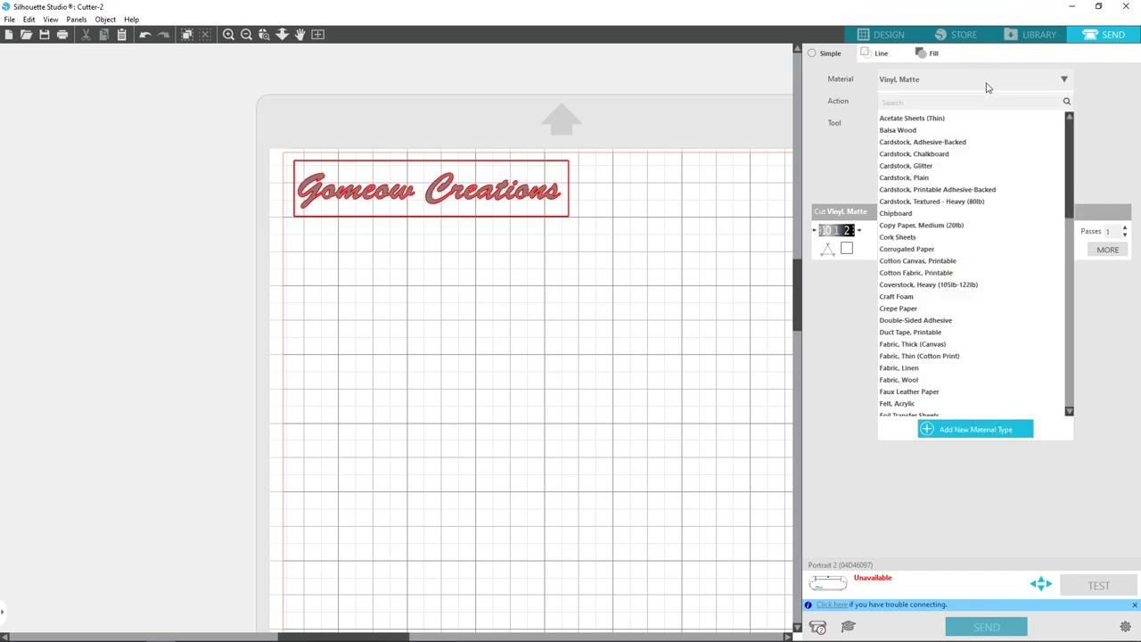
left_click_drag(1076, 152, 1070, 126)
left_click(1103, 124)
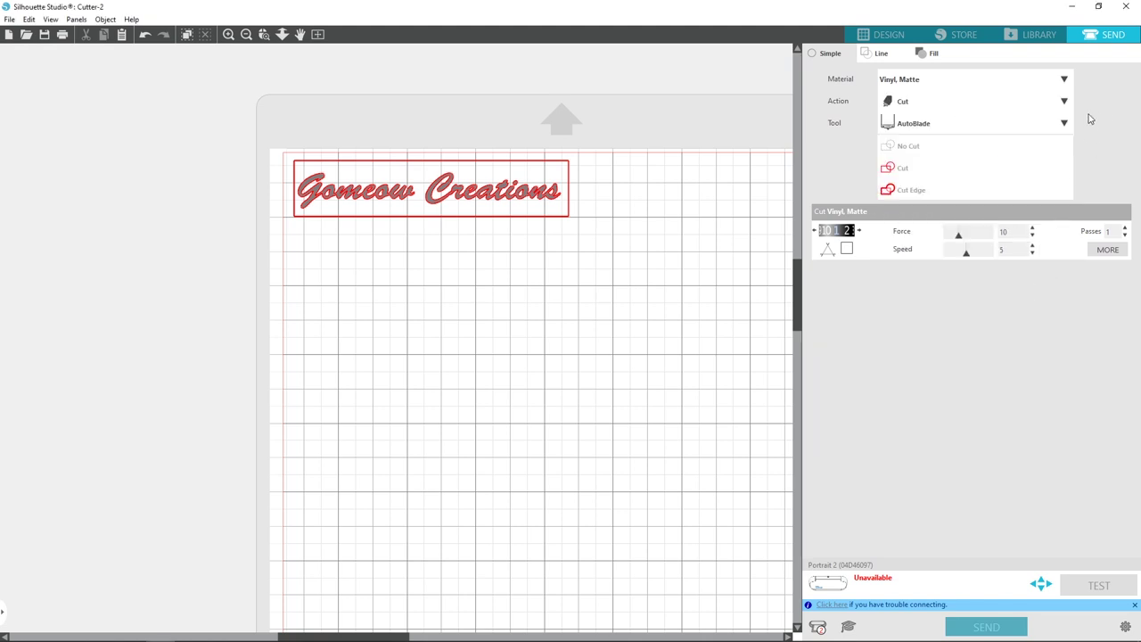
Look through the available cutting actions and blade tools, keeping Cut as the action and AutoBlade as the tool.
left_click(932, 105)
left_click(1097, 106)
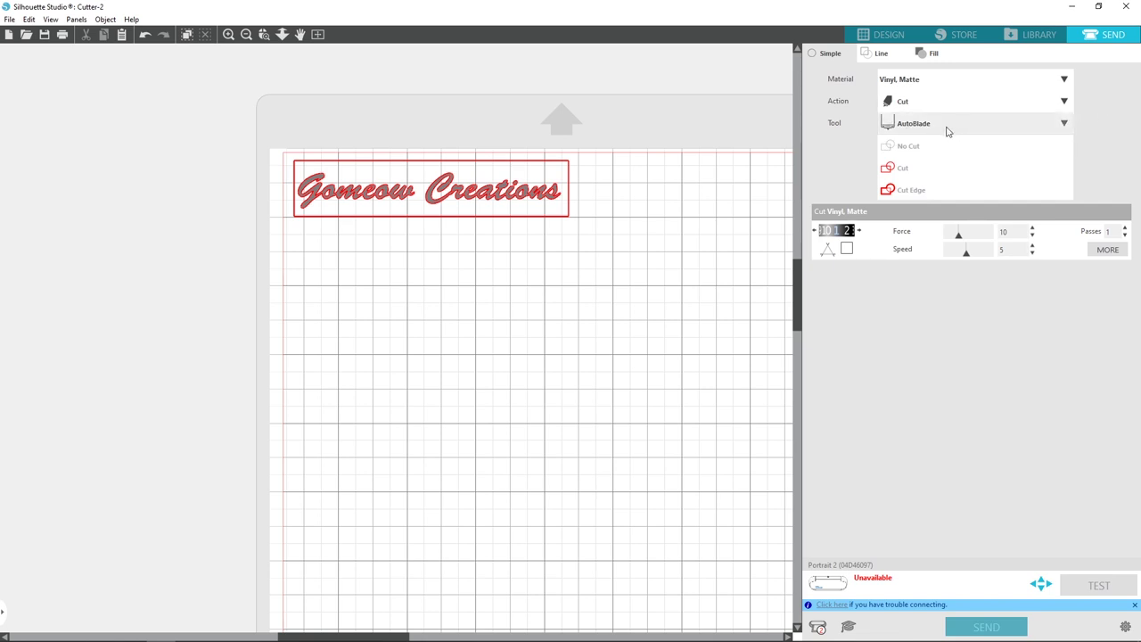
left_click(958, 131)
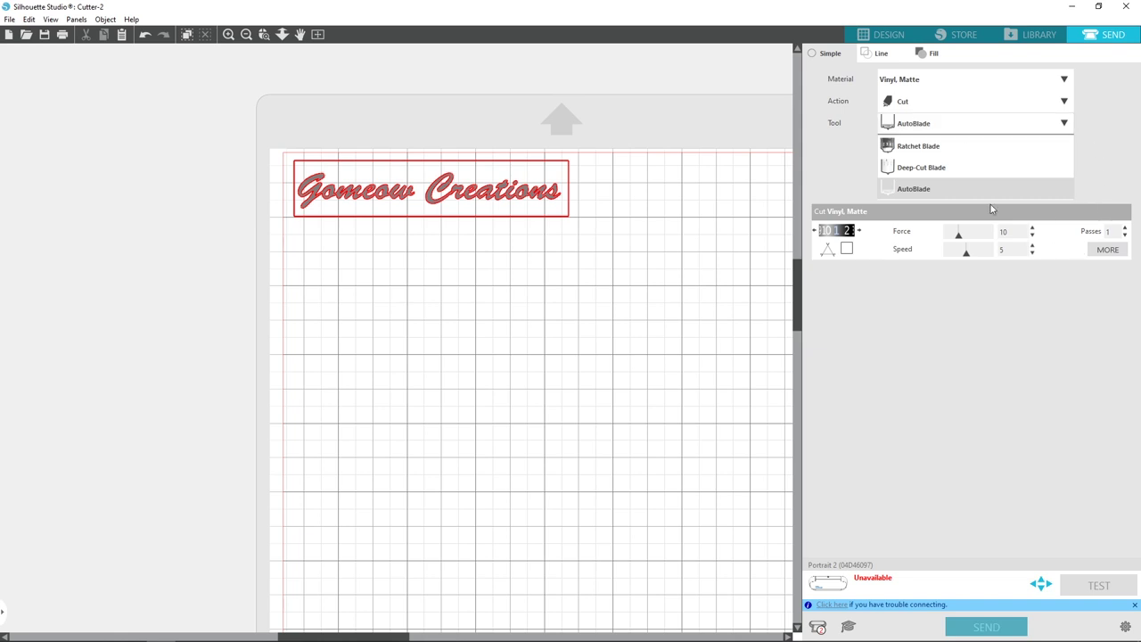
left_click(973, 237)
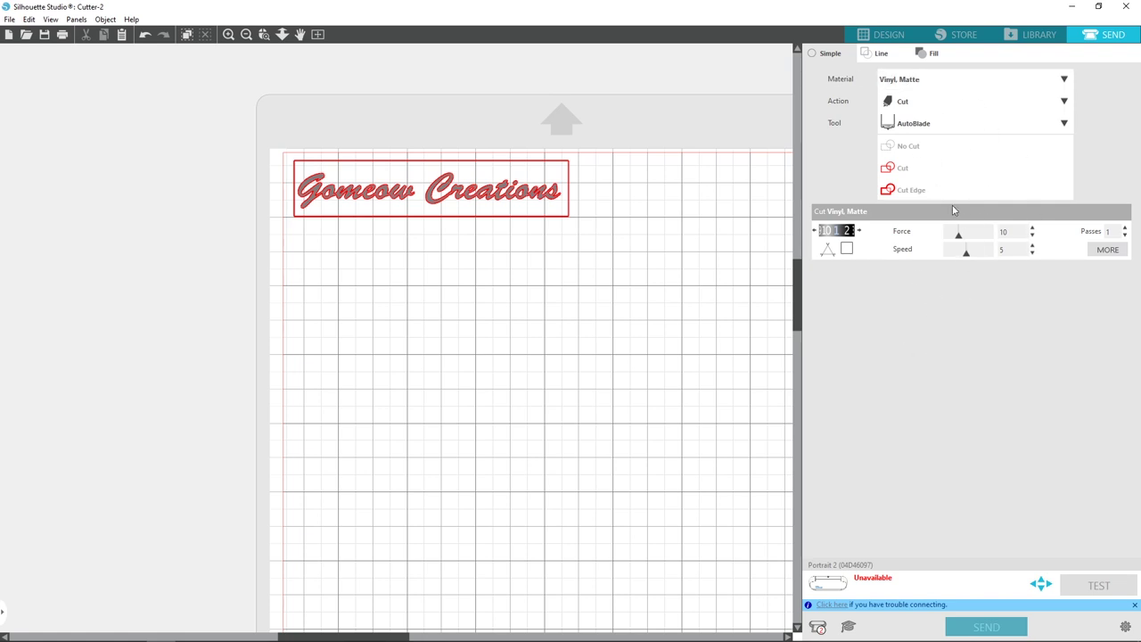
Open the list of Silhouette devices and connect to the available Portrait 2 cutter over Bluetooth.
left_click(816, 628)
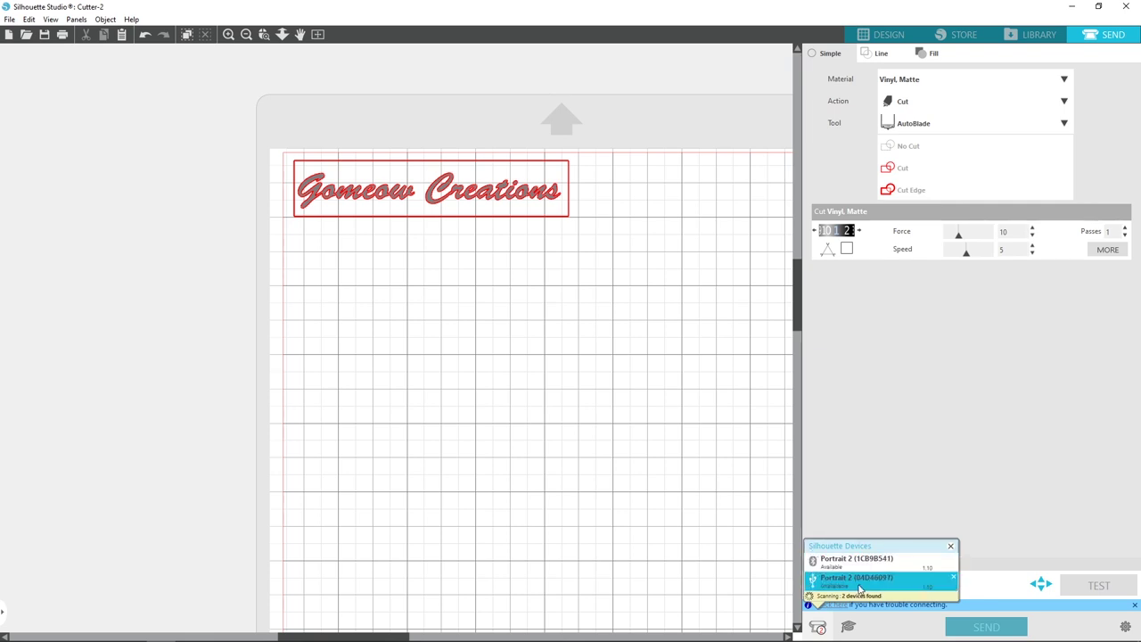
left_click(833, 586)
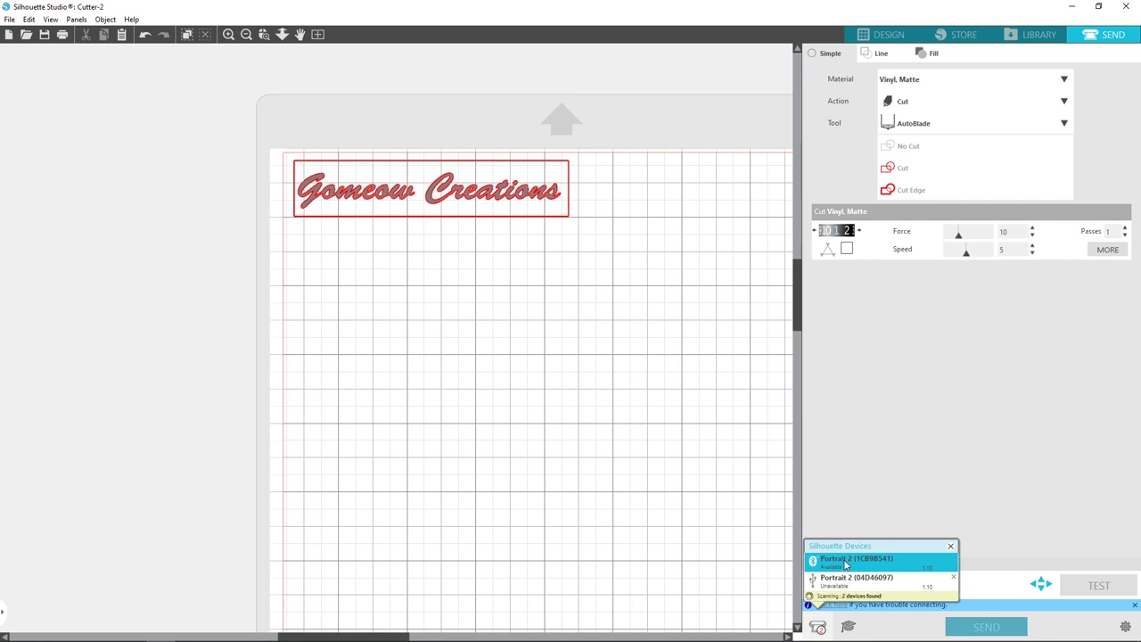
left_click(848, 567)
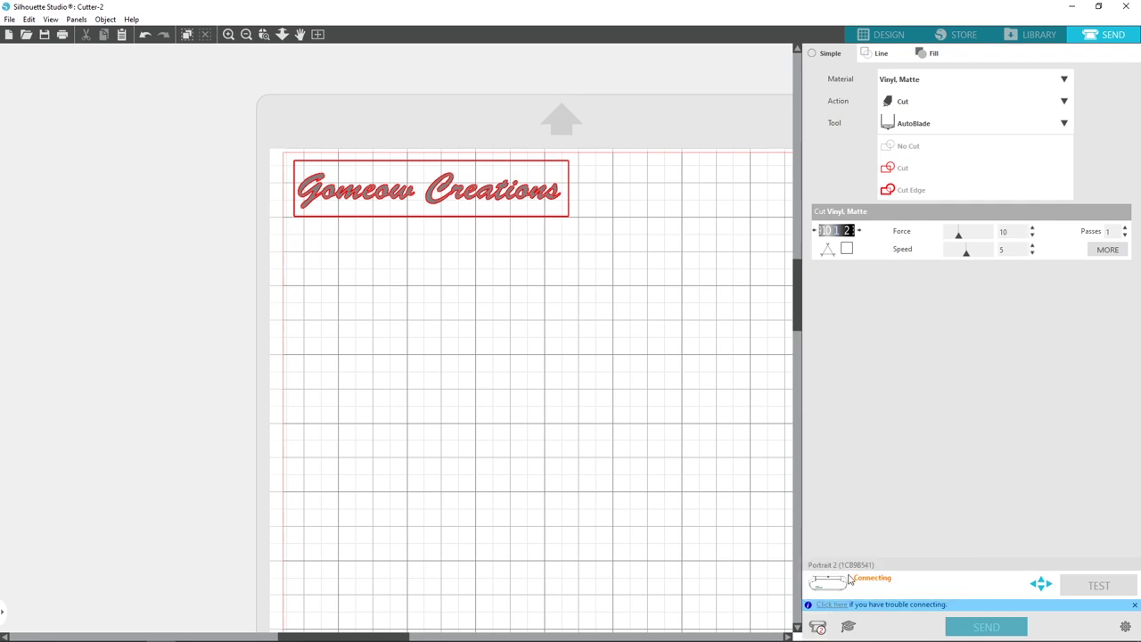